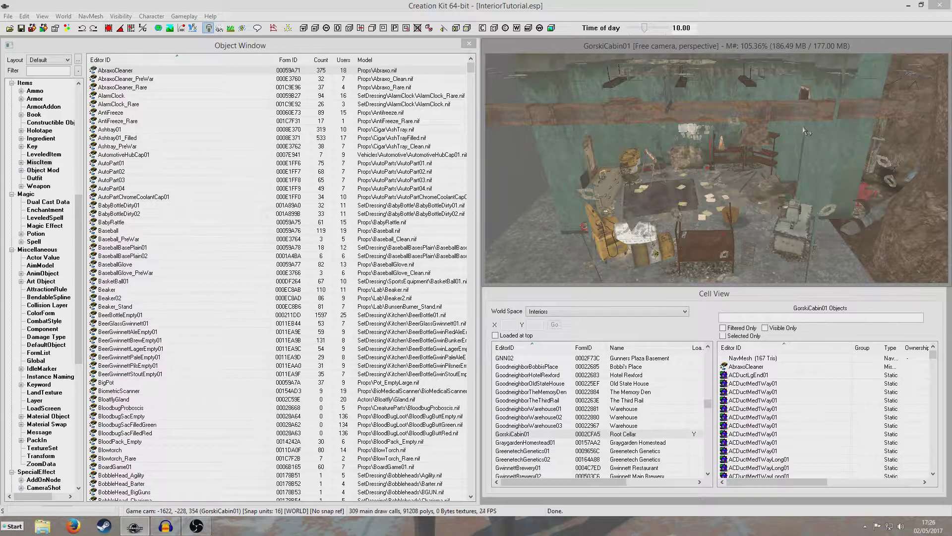
# Step: Examine the furniture, barricade and radioactive barrels inside the GorskiCabin01 cell from several angles
pyautogui.scroll(1, 665, 182)
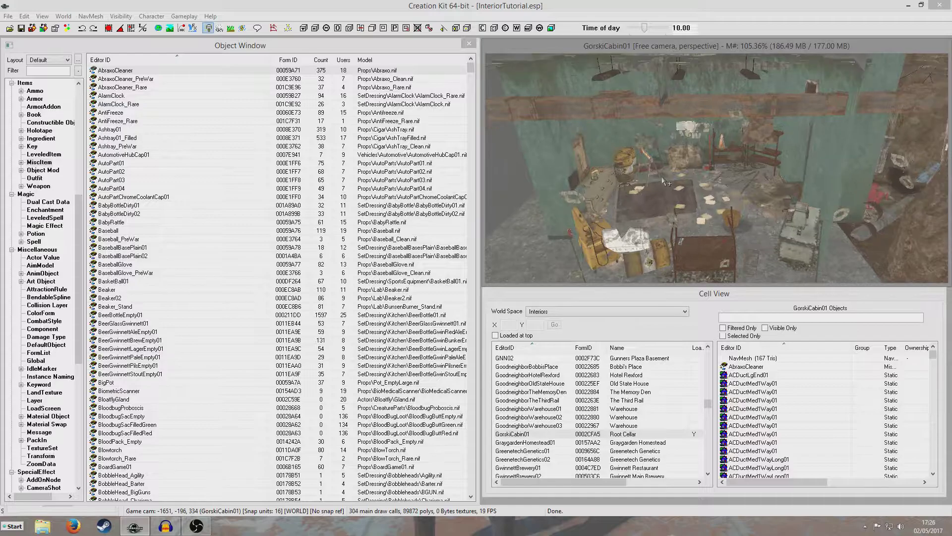
pyautogui.scroll(10, 665, 183)
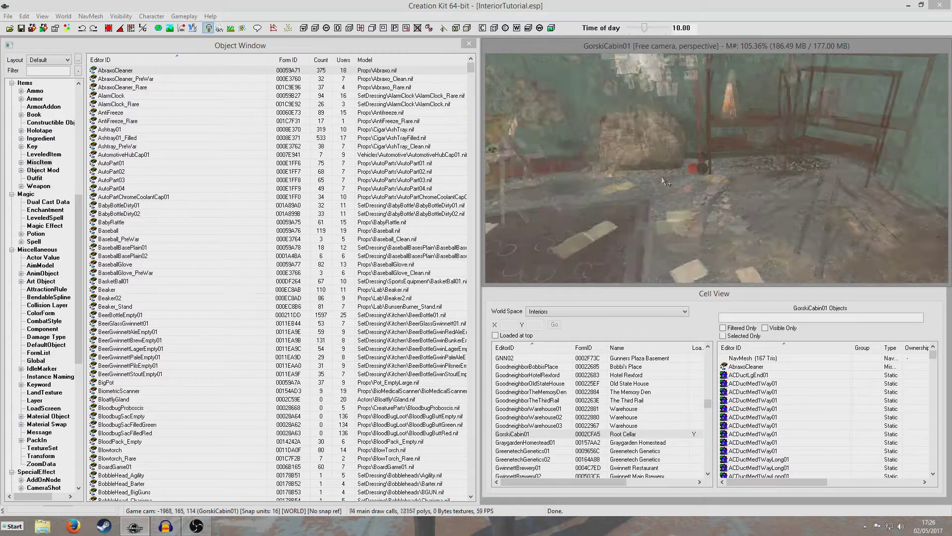
pyautogui.scroll(3, 664, 179)
pyautogui.moveTo(624, 178); pyautogui.dragTo(716, 189, button='middle')
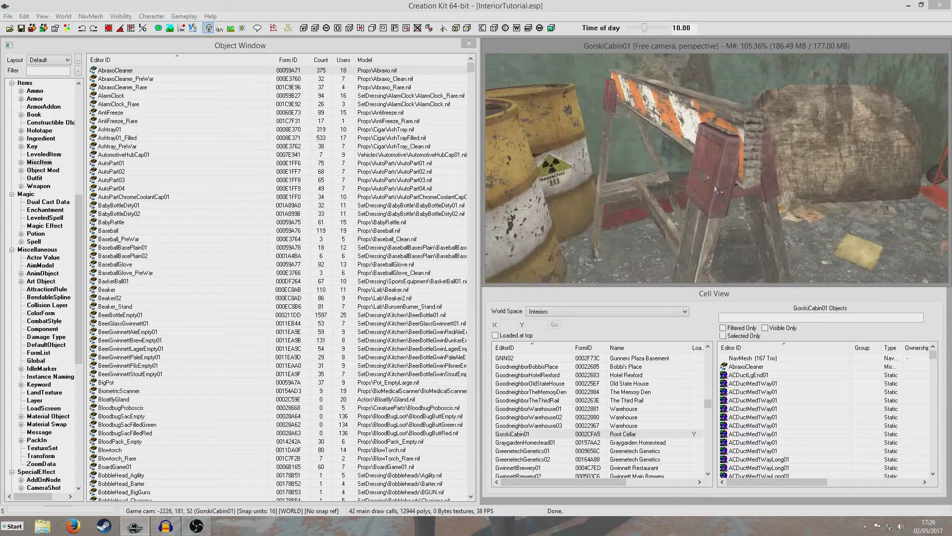
pyautogui.scroll(-5, 718, 190)
pyautogui.scroll(4, 718, 191)
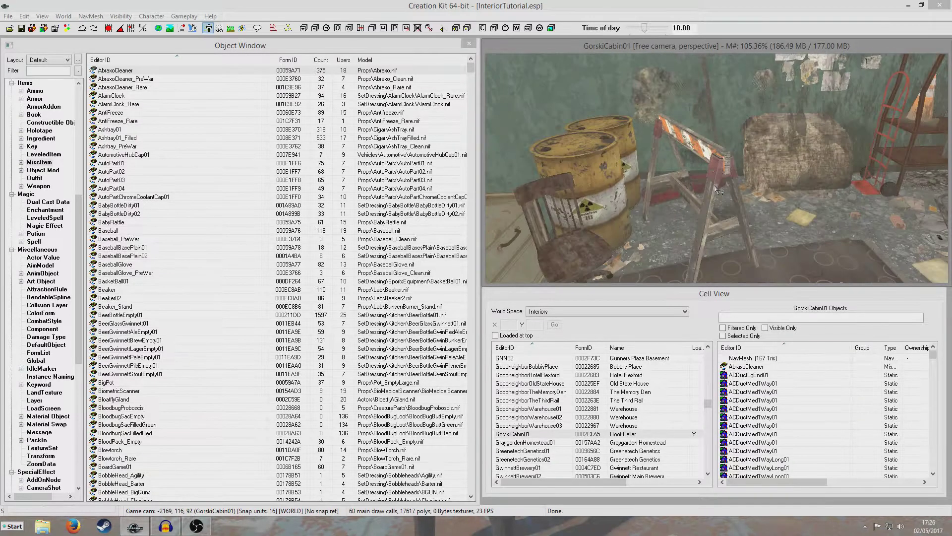
pyautogui.scroll(-4, 719, 191)
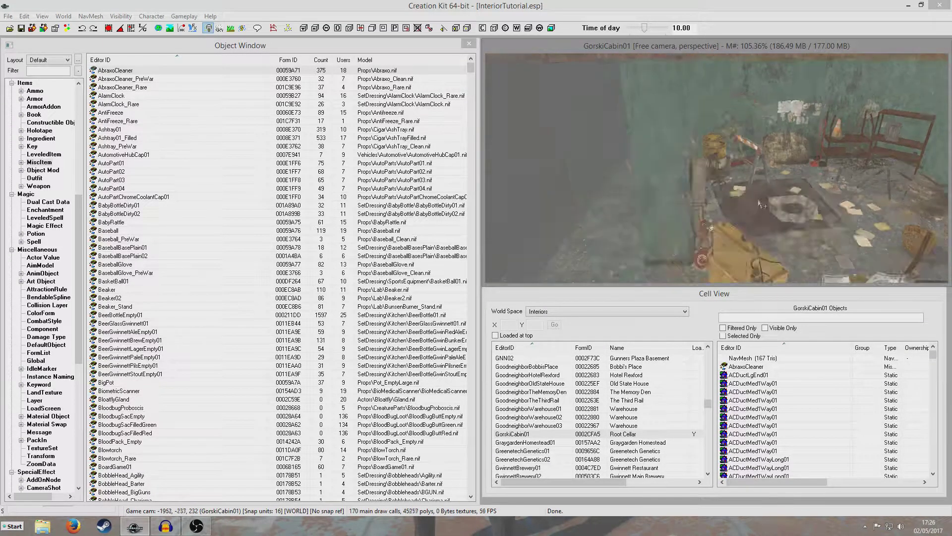
pyautogui.scroll(-4, 755, 206)
pyautogui.scroll(10, 709, 225)
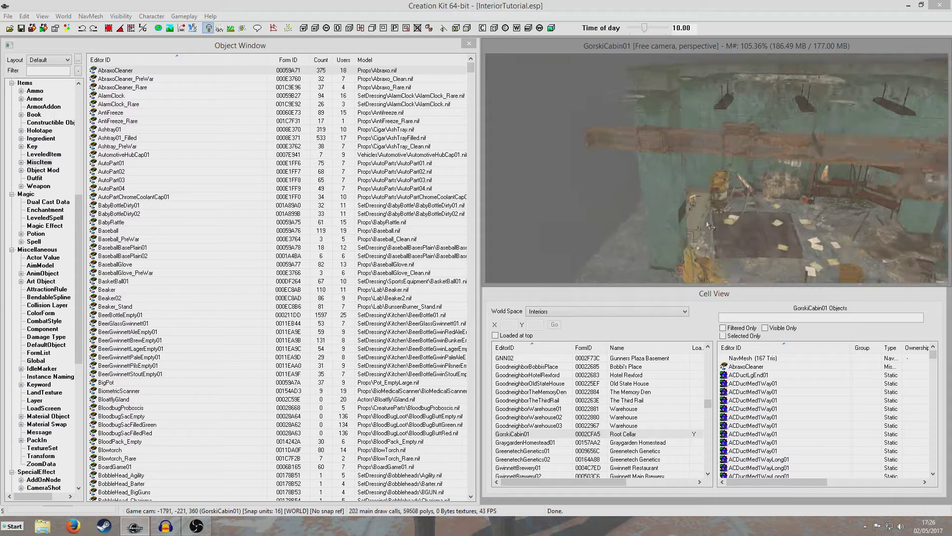
pyautogui.click(748, 239)
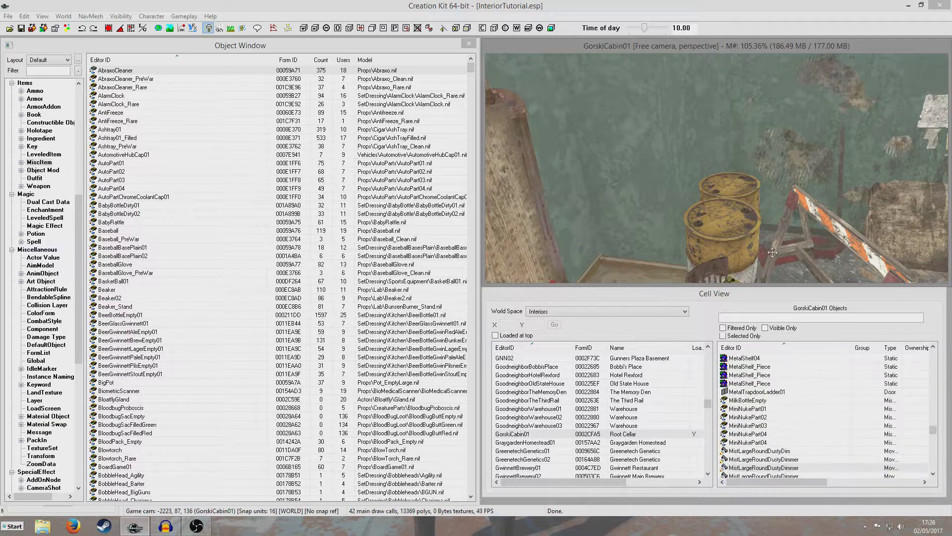
pyautogui.press('shift')
pyautogui.scroll(3, 757, 239)
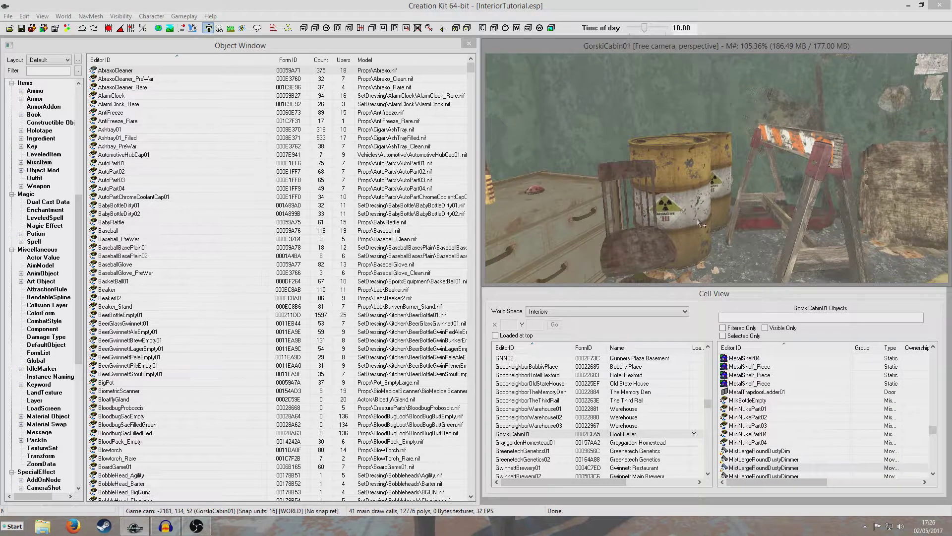
pyautogui.scroll(3, 702, 225)
pyautogui.scroll(3, 700, 222)
pyautogui.scroll(-6, 698, 221)
pyautogui.scroll(4, 698, 218)
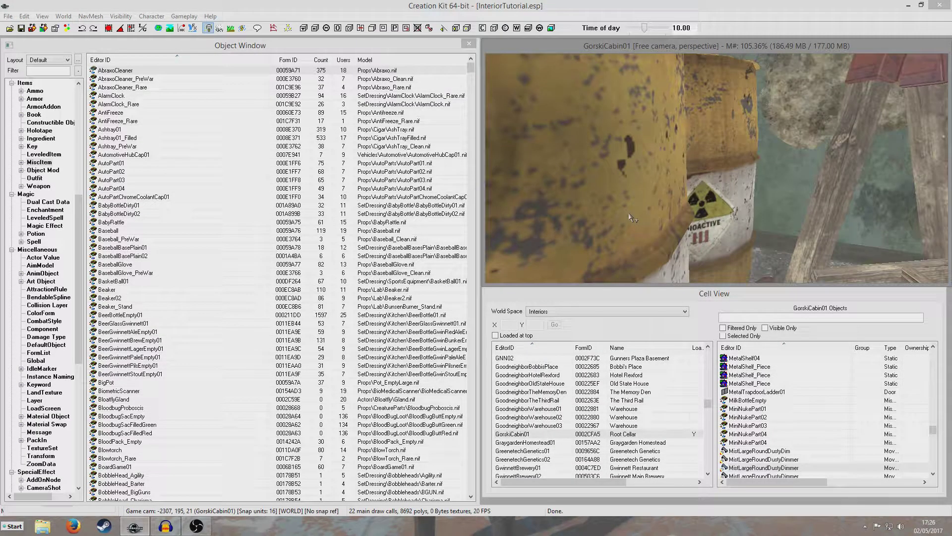
# Step: Move the nearer yellow radioactive barrel along the Y axis, past the other barrel to behind the striped barricade
pyautogui.click(629, 214)
pyautogui.moveTo(629, 216); pyautogui.dragTo(623, 207, button='middle')
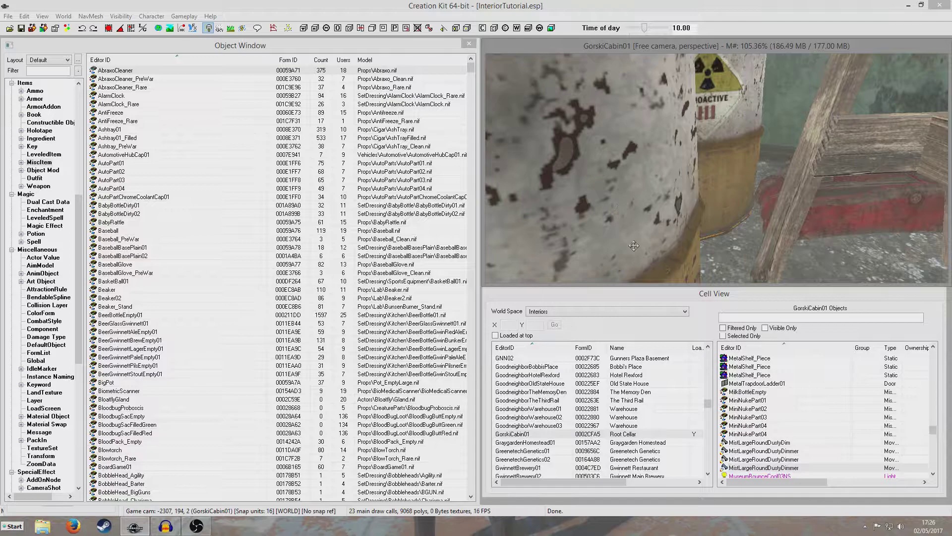
pyautogui.moveTo(634, 245); pyautogui.dragTo(691, 197, button='middle')
pyautogui.click(629, 191)
pyautogui.scroll(-6, 641, 210)
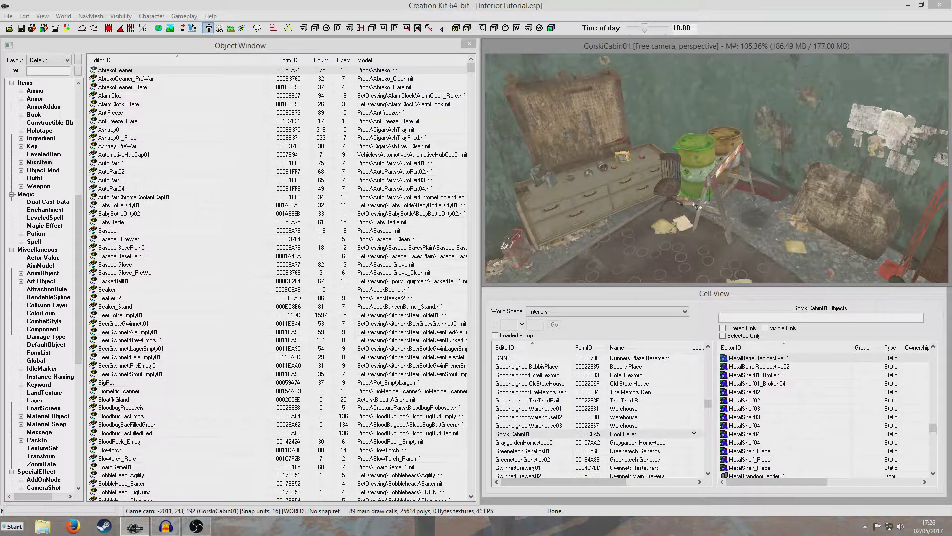
pyautogui.press('y')
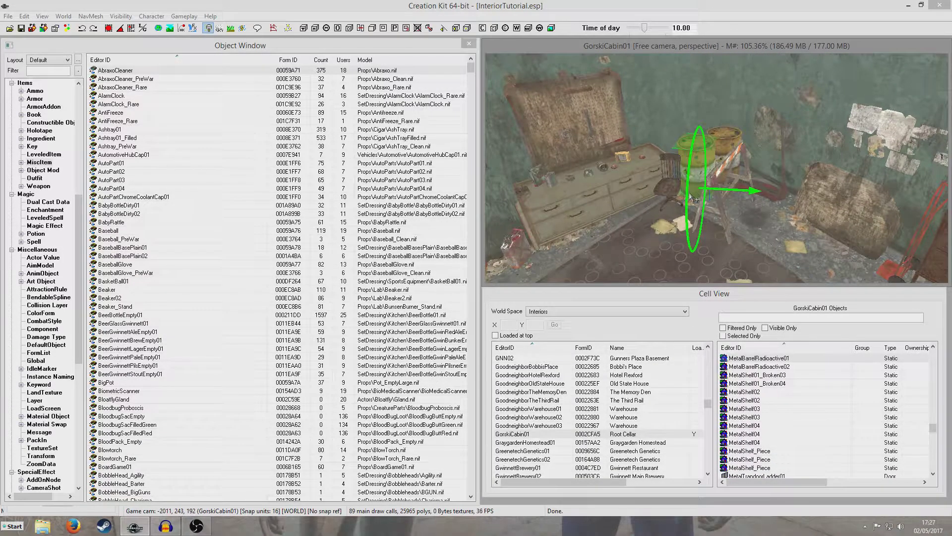
pyautogui.moveTo(697, 200); pyautogui.dragTo(750, 274)
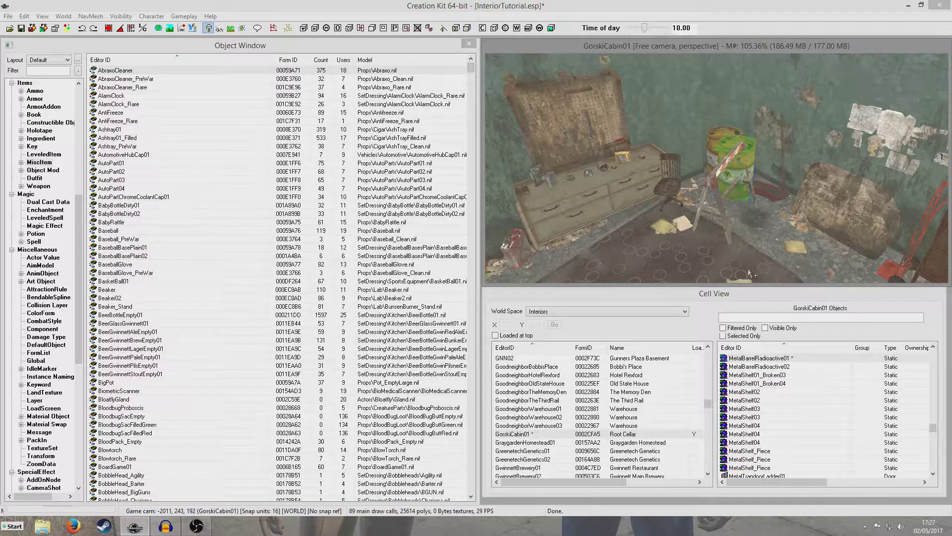
# Step: Undo the barrel move and save the plugin
pyautogui.hotkey('ctrl', 'z')
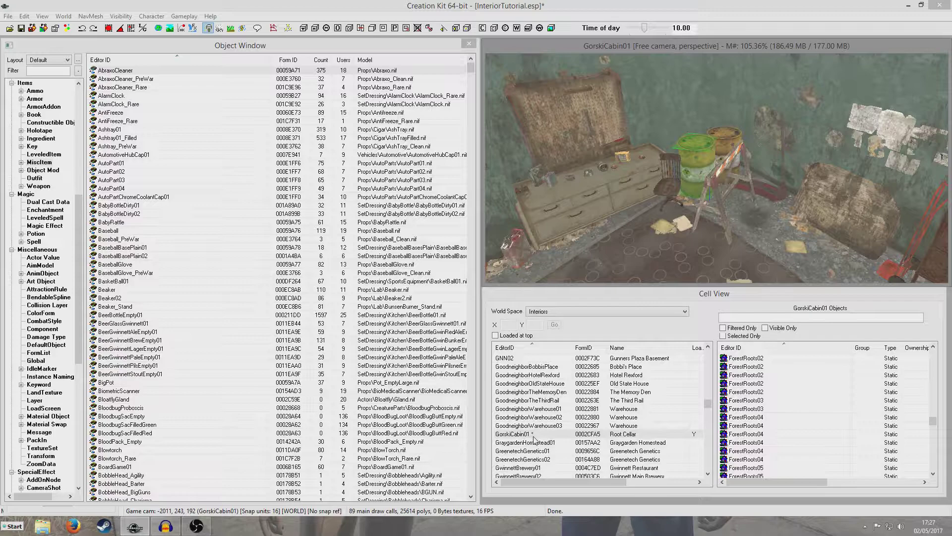
pyautogui.click(22, 28)
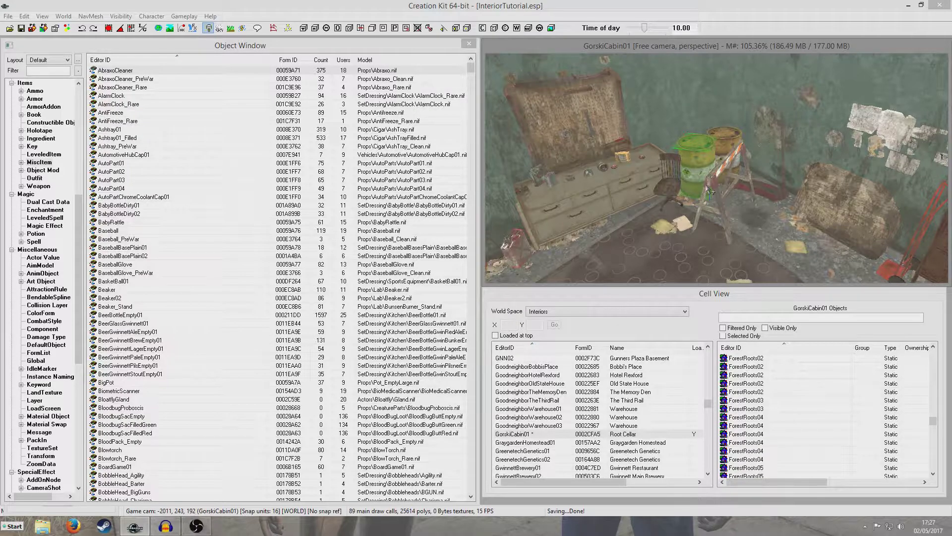
# Step: Load the MahkraFishpacking01 cell from the recent cells
pyautogui.click(684, 312)
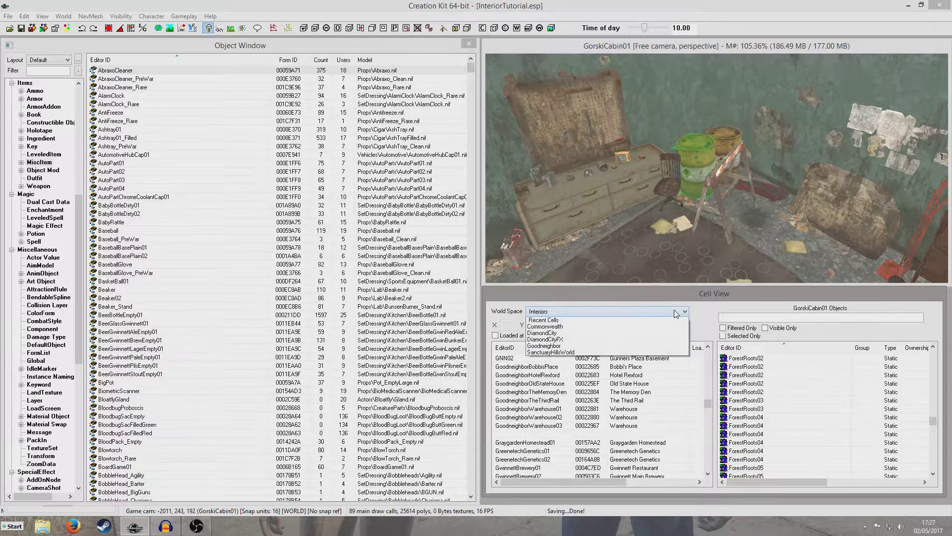
pyautogui.click(645, 328)
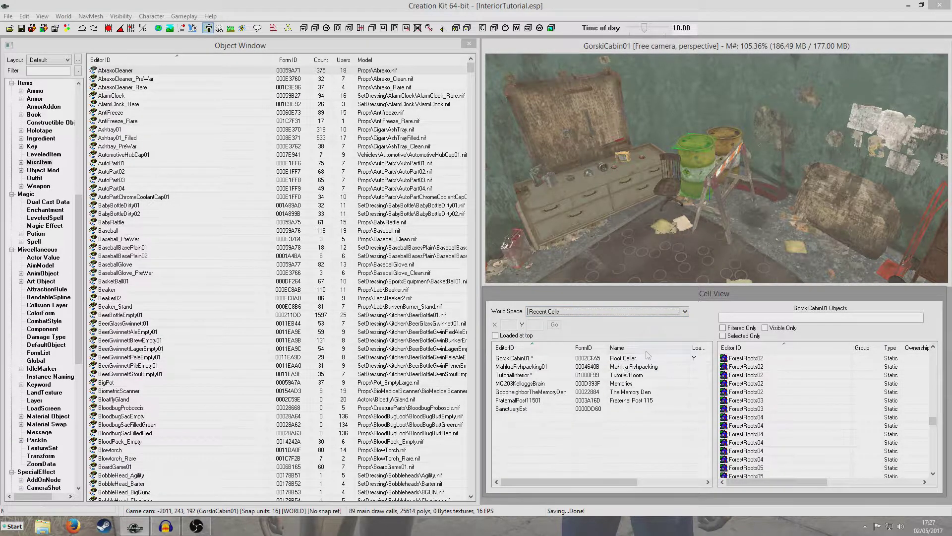
pyautogui.click(541, 368)
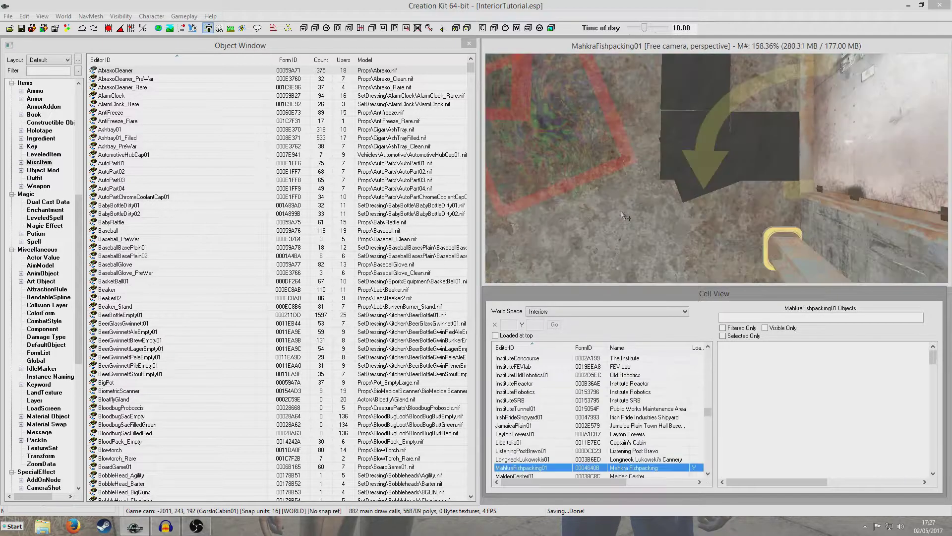
# Step: Delete the nearest left-hand fish tray on the conveyor belt in MahkraFishpacking01 and save the plugin
pyautogui.scroll(-10, 704, 175)
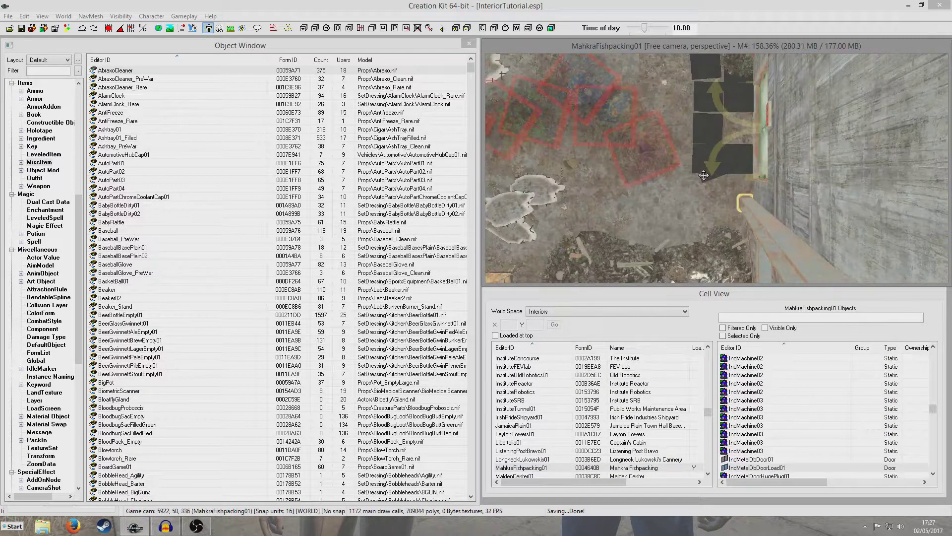
pyautogui.keyDown('shift'); pyautogui.moveTo(703, 176); pyautogui.dragTo(824, 248, button='middle'); pyautogui.keyUp('shift')
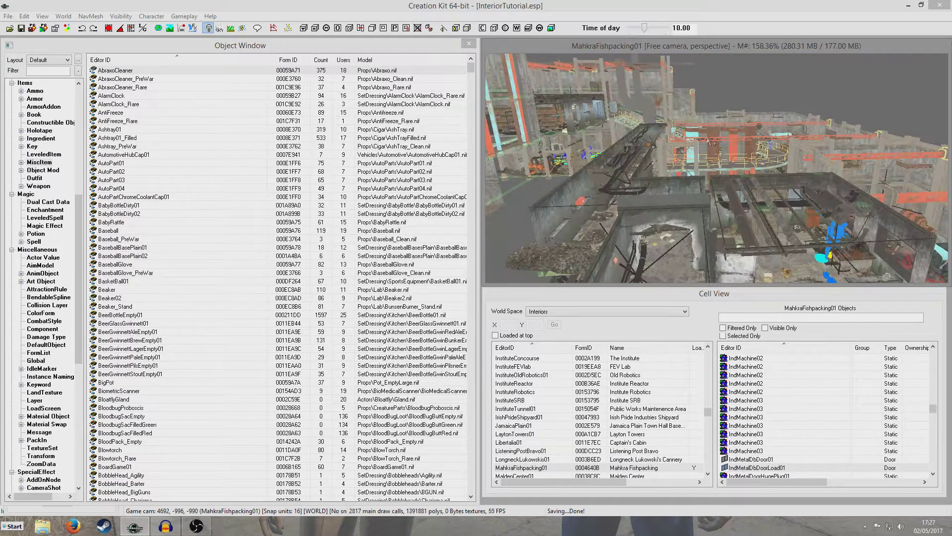
pyautogui.scroll(4, 825, 248)
pyautogui.keyDown('shift'); pyautogui.moveTo(748, 199); pyautogui.dragTo(661, 200, button='middle'); pyautogui.keyUp('shift')
pyautogui.scroll(5, 606, 165)
pyautogui.keyDown('shift'); pyautogui.moveTo(794, 253); pyautogui.dragTo(783, 200, button='middle'); pyautogui.keyUp('shift')
pyautogui.scroll(4, 694, 180)
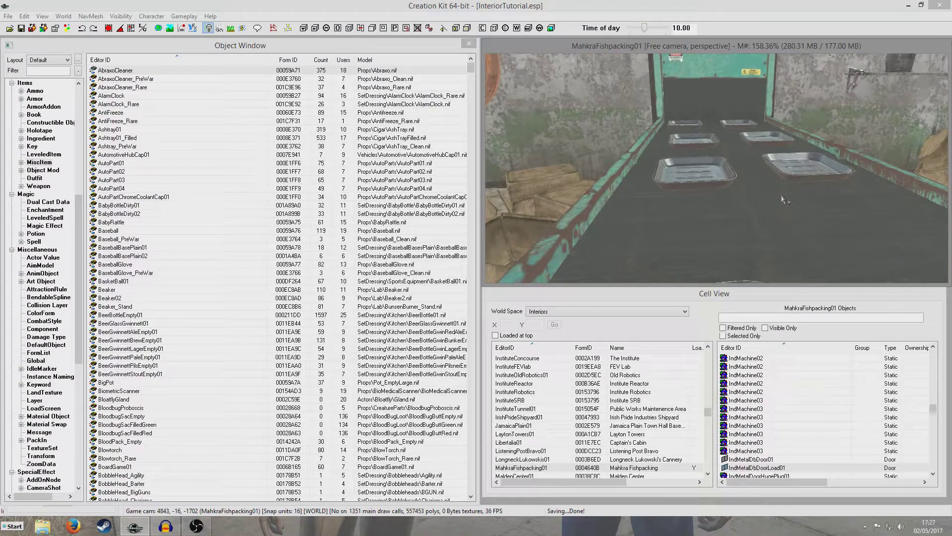
pyautogui.click(719, 185)
pyautogui.press('Delete')
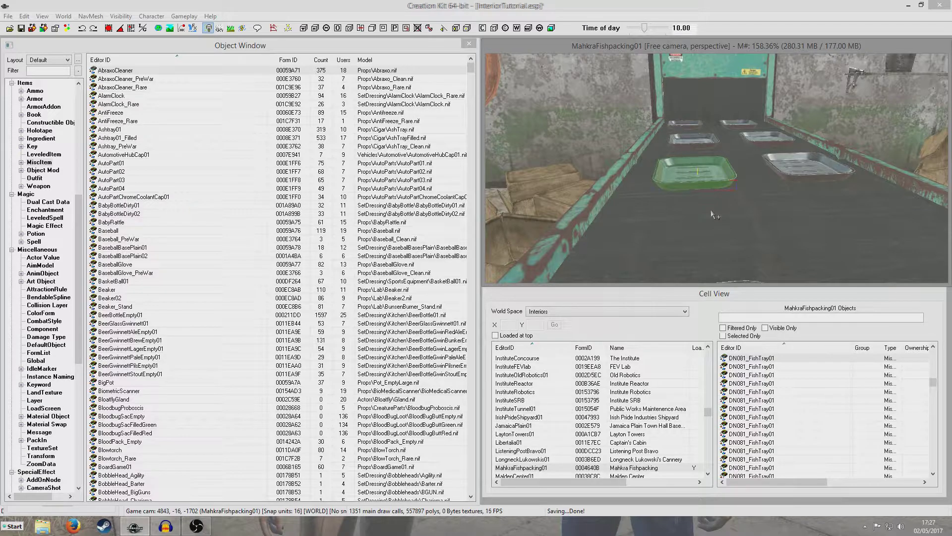
pyautogui.click(21, 28)
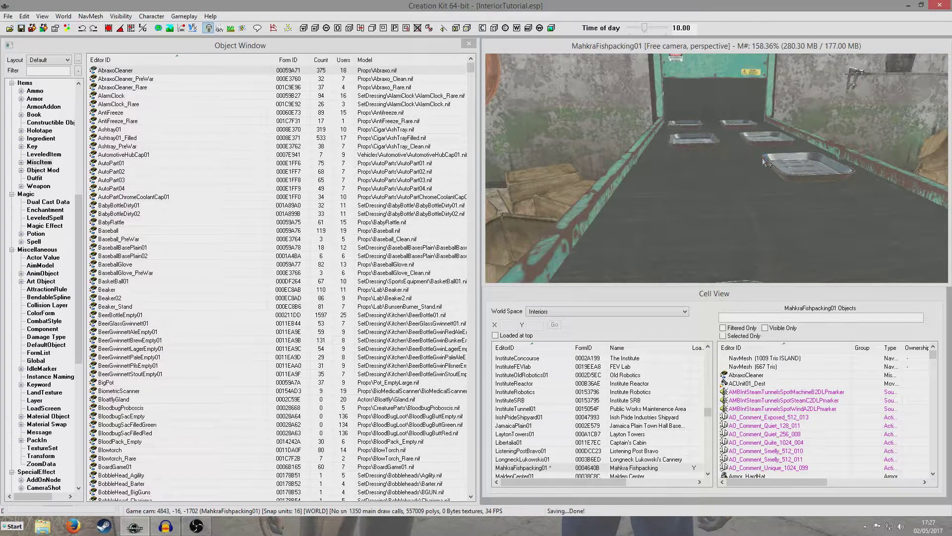
# Step: Select the fish tray beside the deleted one and examine the conveyor belt around it from several angles
pyautogui.click(802, 179)
pyautogui.scroll(-5, 801, 179)
pyautogui.scroll(5, 802, 178)
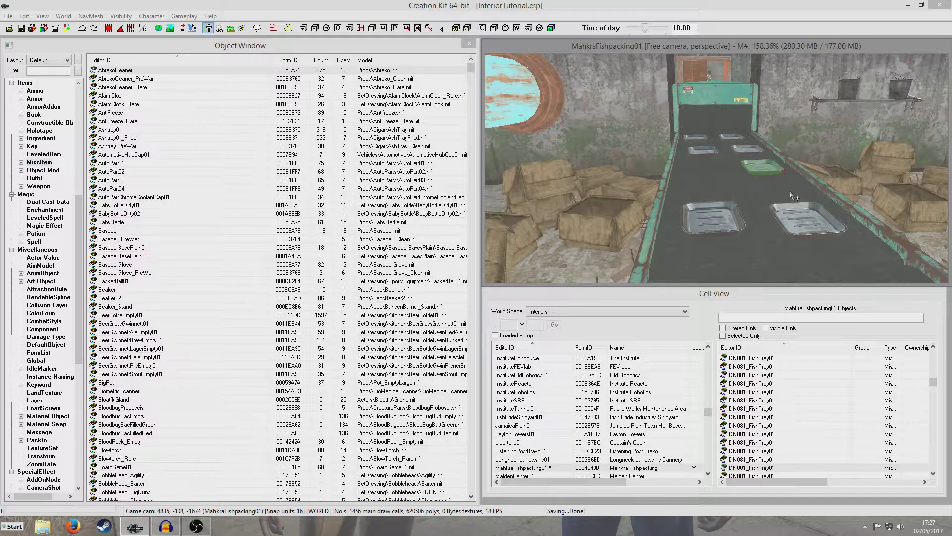
pyautogui.scroll(4, 778, 199)
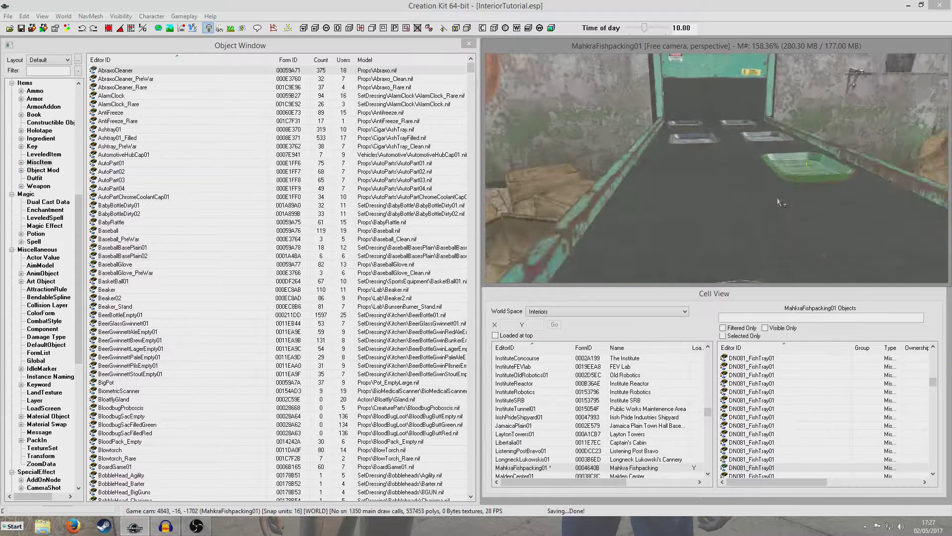
pyautogui.scroll(-5, 778, 199)
pyautogui.scroll(3, 778, 199)
pyautogui.scroll(-5, 778, 198)
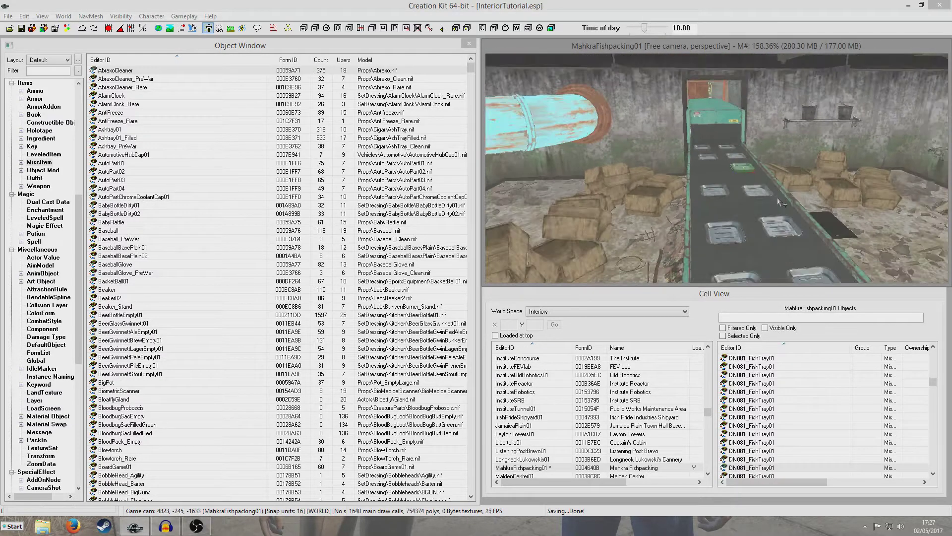
pyautogui.scroll(2, 797, 197)
pyautogui.keyDown('shift'); pyautogui.moveTo(796, 197); pyautogui.dragTo(738, 201, button='middle'); pyautogui.keyUp('shift')
pyautogui.scroll(4, 744, 204)
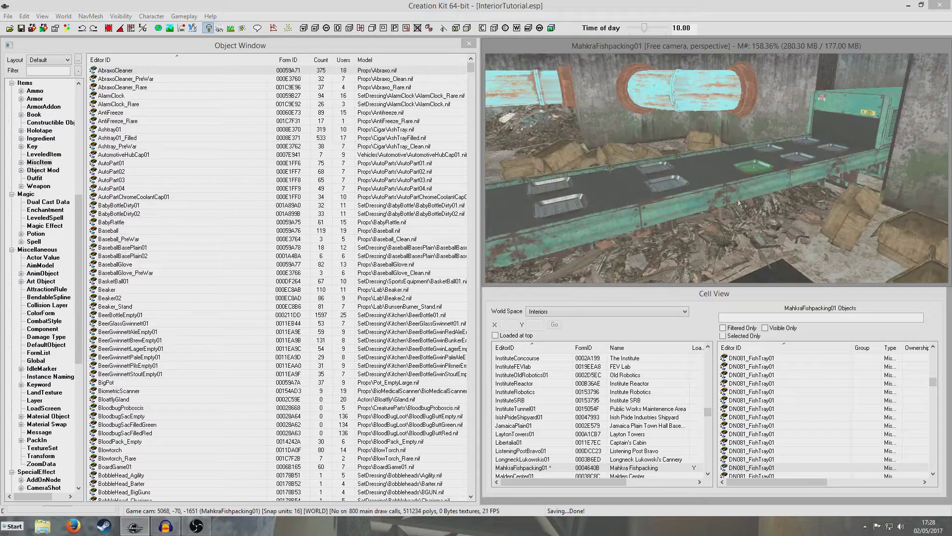
pyautogui.keyDown('shift'); pyautogui.moveTo(743, 203); pyautogui.dragTo(810, 221, button='middle'); pyautogui.keyUp('shift')
pyautogui.scroll(5, 797, 218)
pyautogui.scroll(-5, 797, 218)
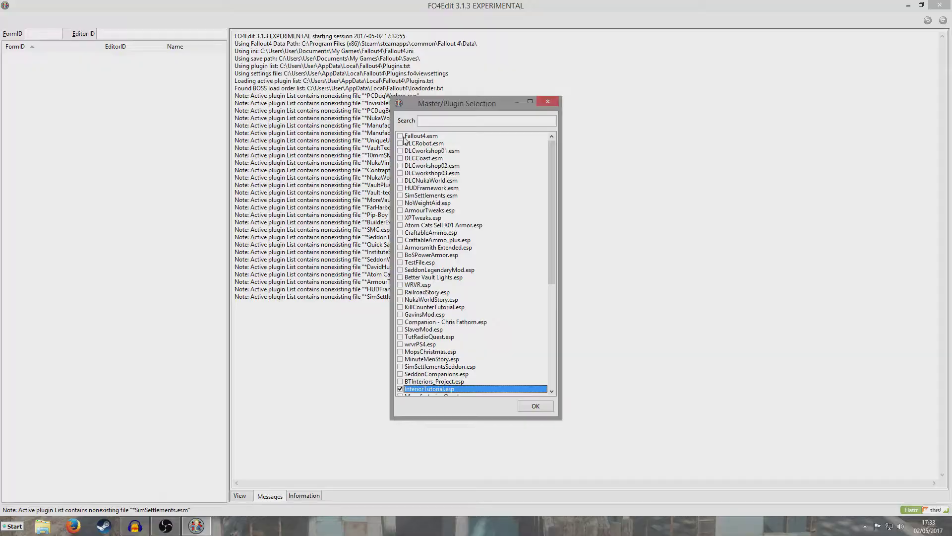
# Step: Switch to FO4Edit and load Fallout4.esm together with InteriorTutorial.esp
pyautogui.click(401, 137)
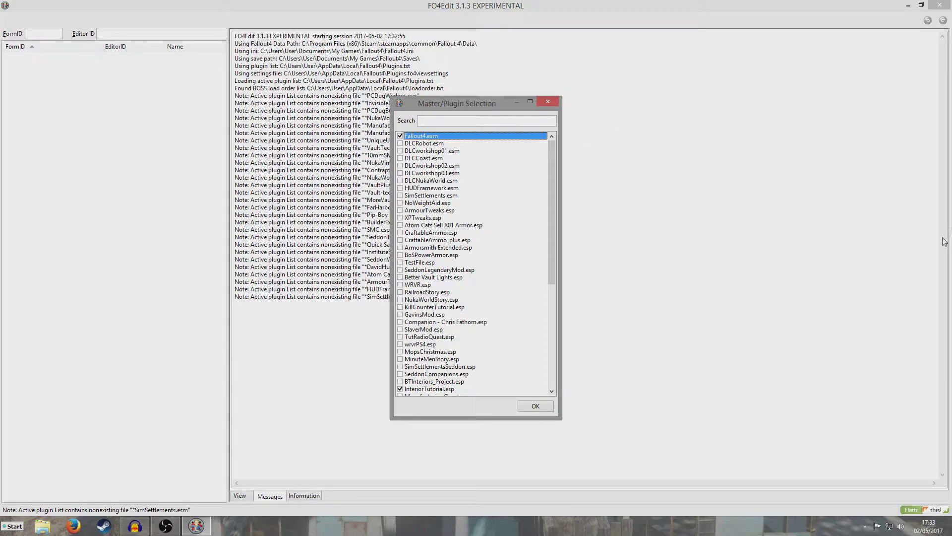
pyautogui.click(535, 406)
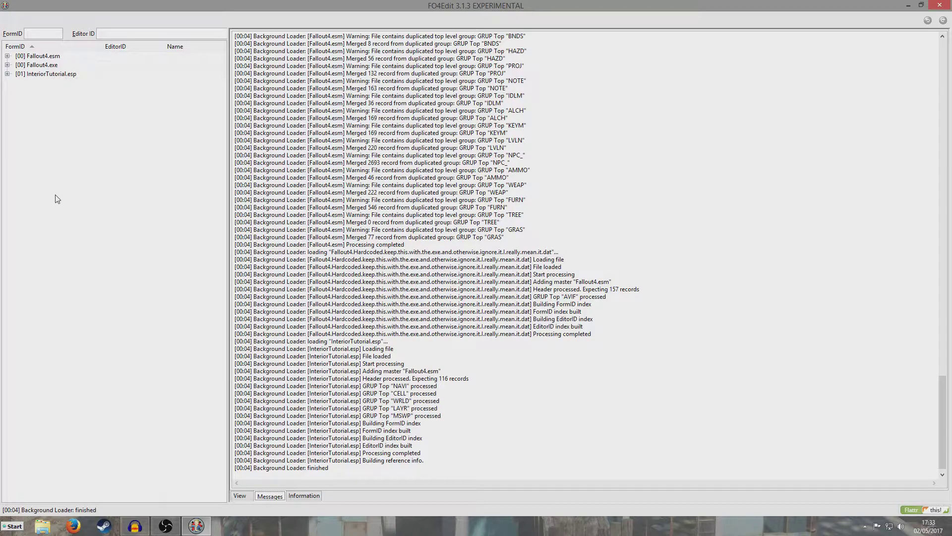
# Step: Expand the Cell records of InteriorTutorial.esp down to the individual cells in Blocks 3, 5 and 9
pyautogui.click(7, 73)
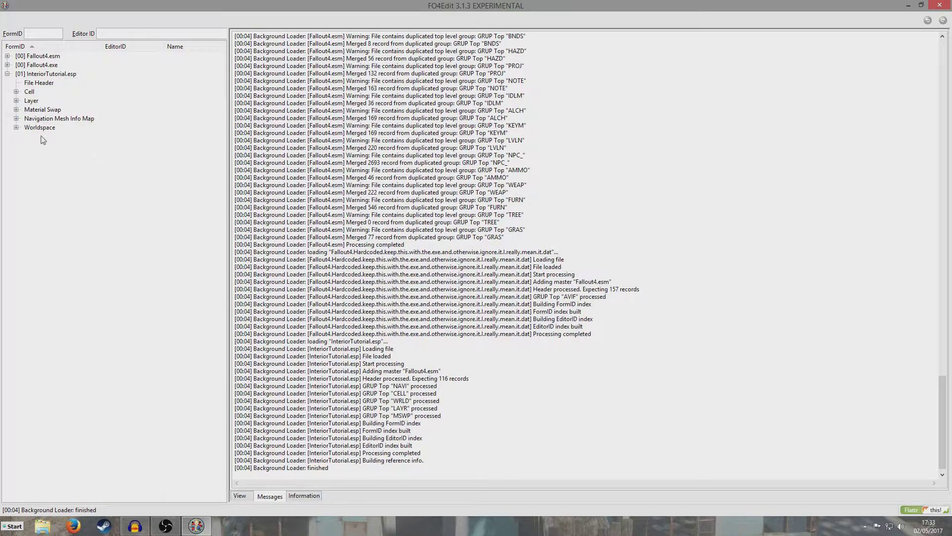
pyautogui.click(17, 92)
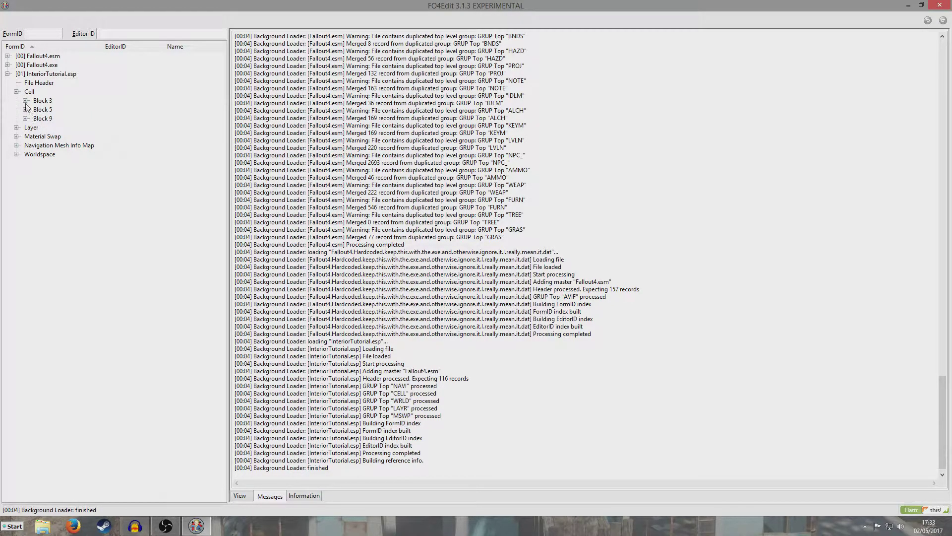
pyautogui.click(24, 101)
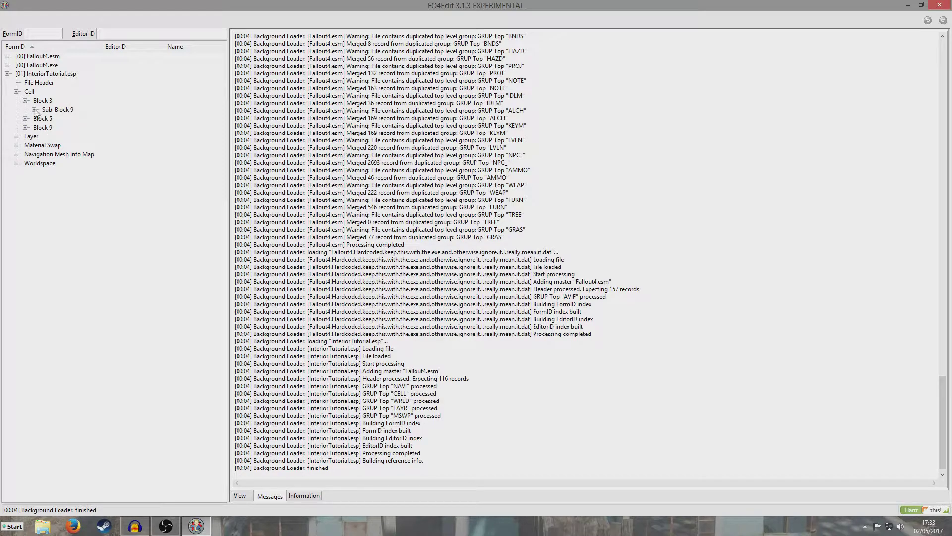
pyautogui.click(35, 109)
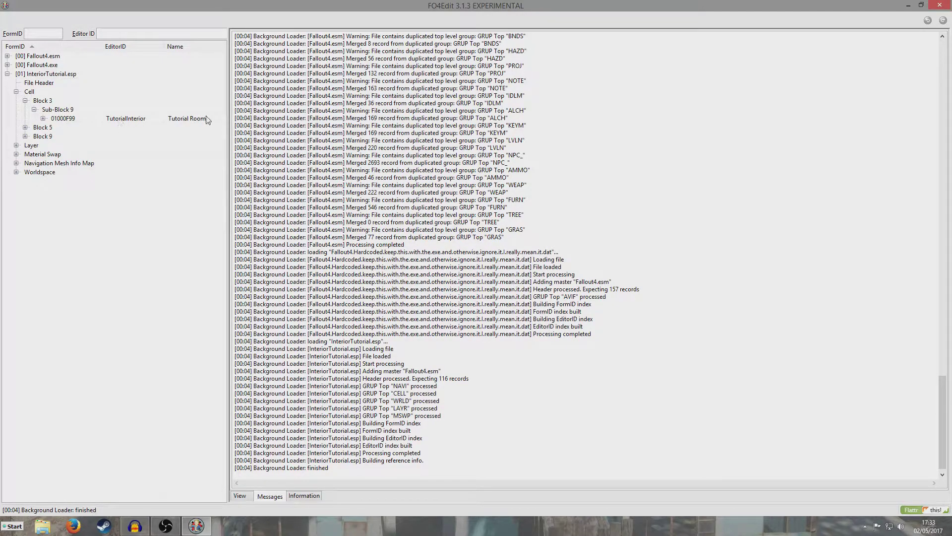
pyautogui.click(24, 128)
pyautogui.click(34, 137)
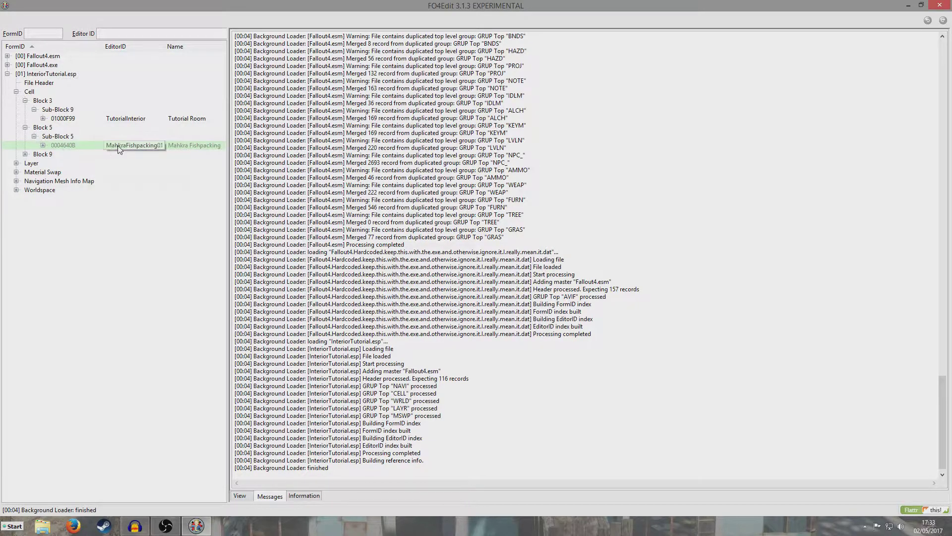
pyautogui.click(25, 154)
pyautogui.click(40, 164)
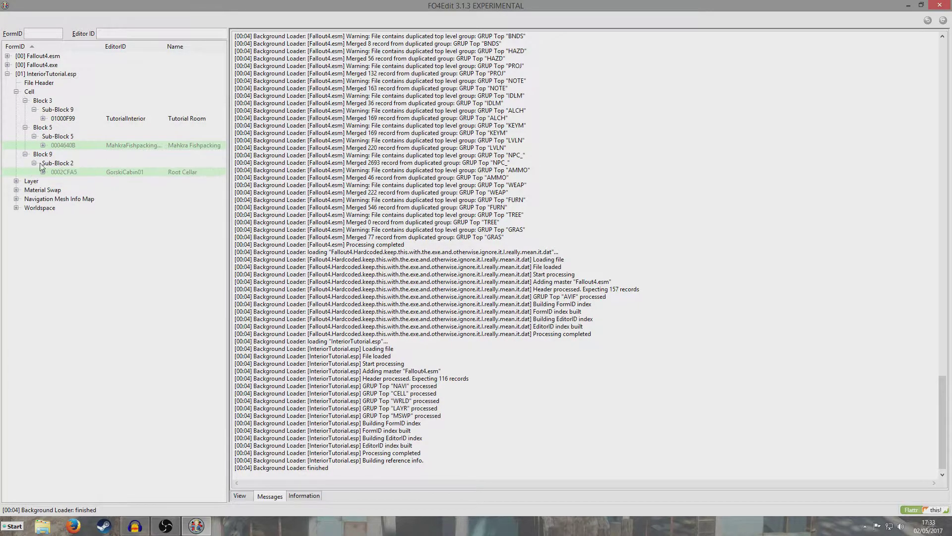
# Step: Apply the filter for cleaning to InteriorTutorial.esp
pyautogui.click(44, 74)
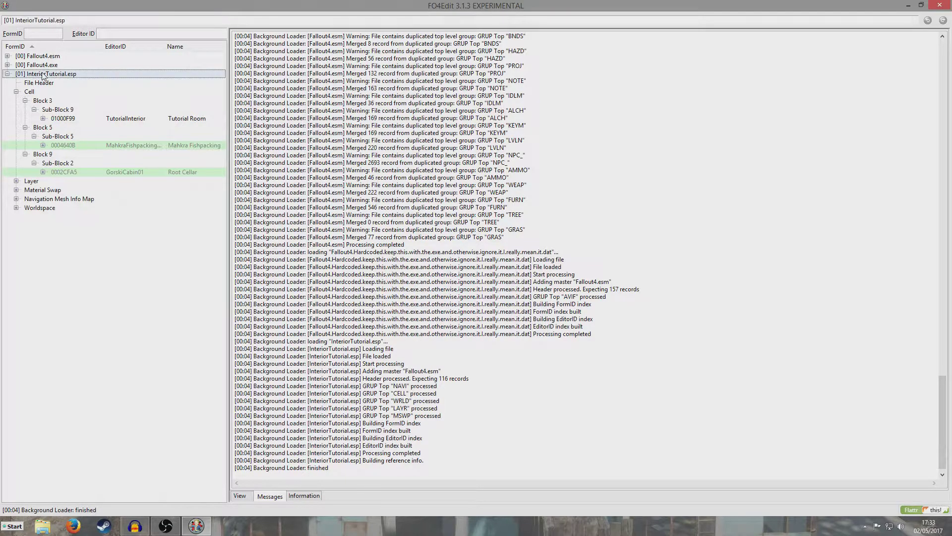
pyautogui.rightClick(43, 75)
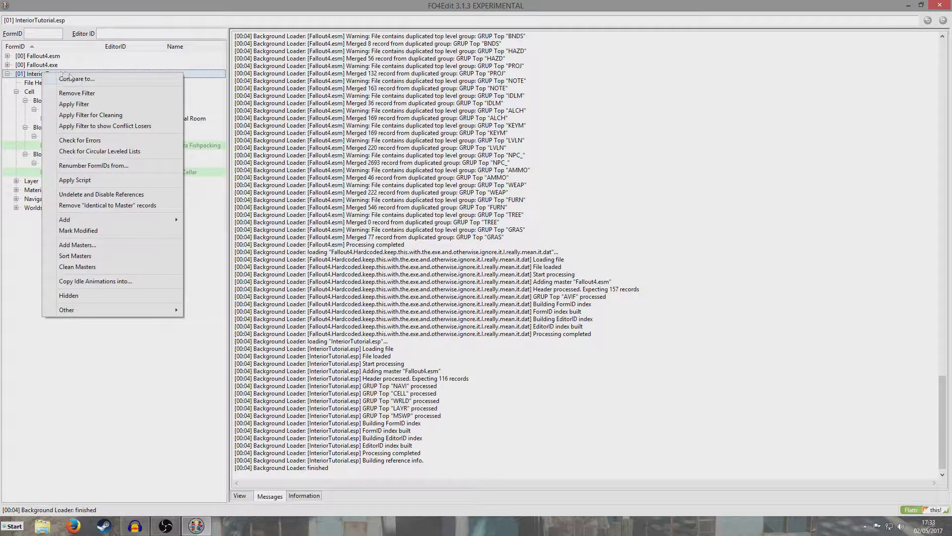
pyautogui.click(112, 115)
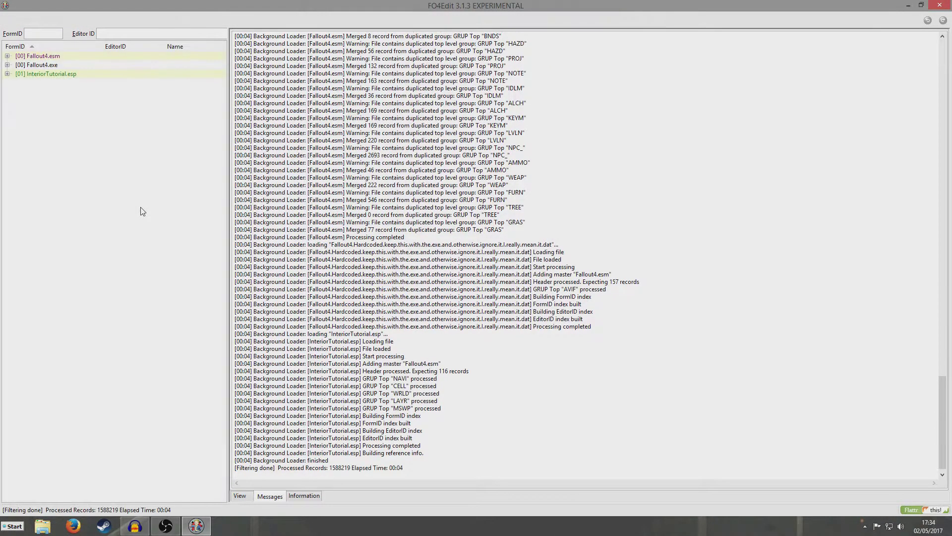
# Step: Expand the filtered InteriorTutorial.esp cells to Block 5's sub-block and the placed object under GorskiCabin01's Temporary group in Block 9
pyautogui.click(7, 74)
pyautogui.click(17, 91)
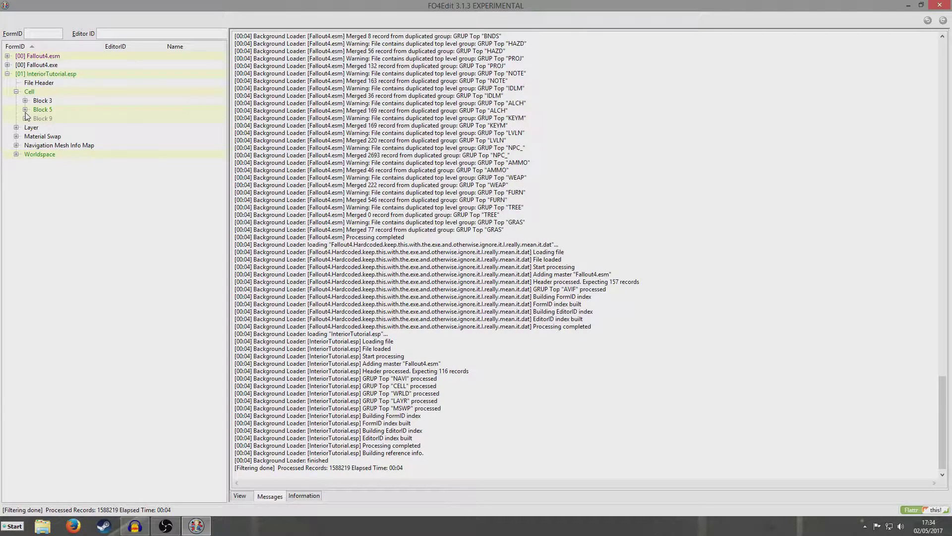
pyautogui.click(25, 110)
pyautogui.click(25, 127)
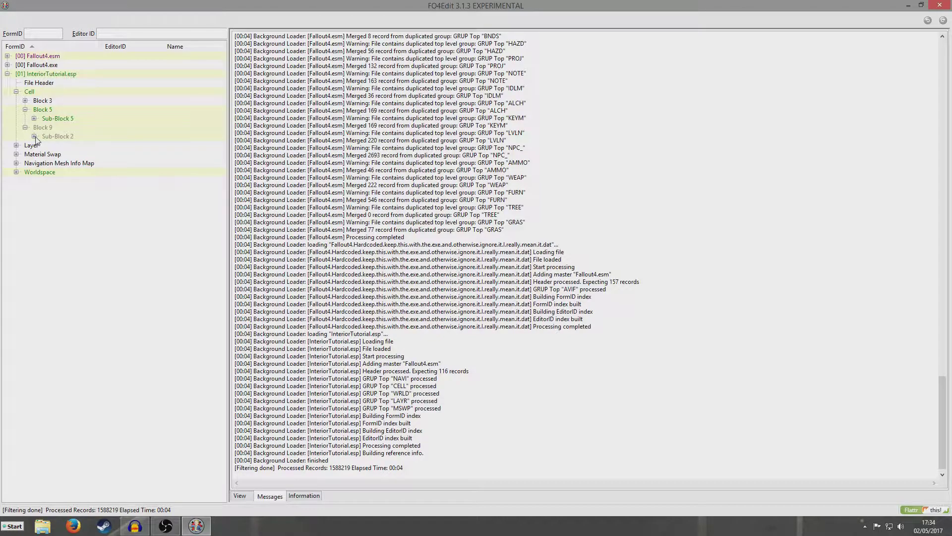
pyautogui.click(34, 137)
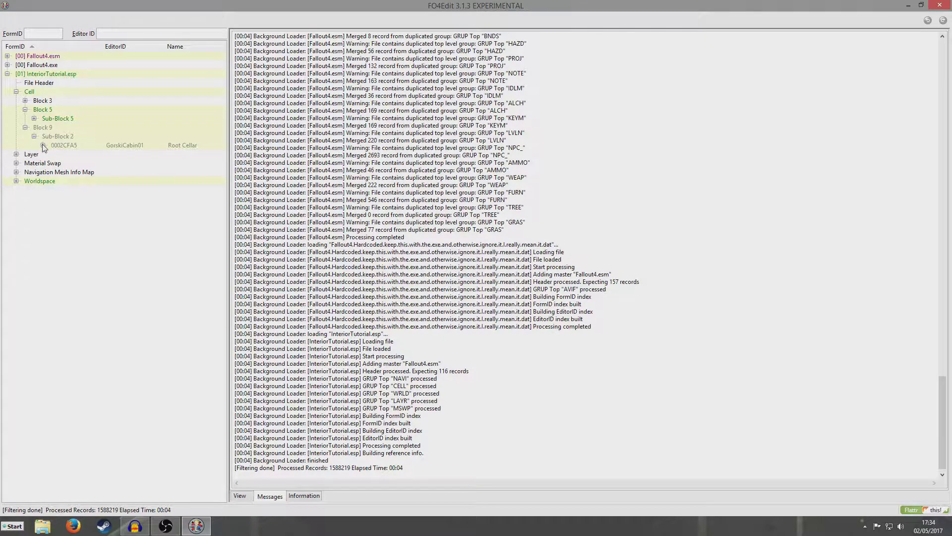
pyautogui.click(43, 145)
pyautogui.click(53, 155)
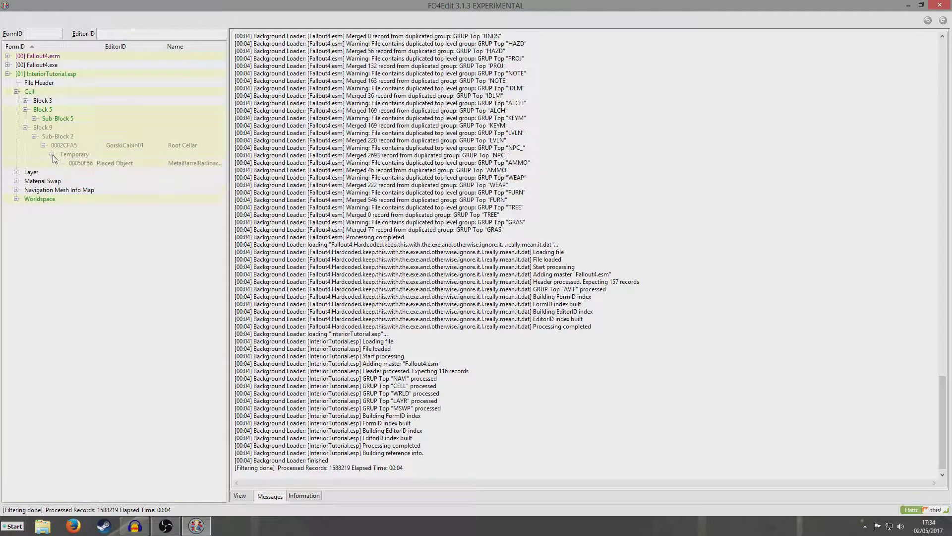
# Step: Compare the radioactive metal barrel reference in GorskiCabin01 between Fallout4.esm and InteriorTutorial.esp
pyautogui.click(108, 164)
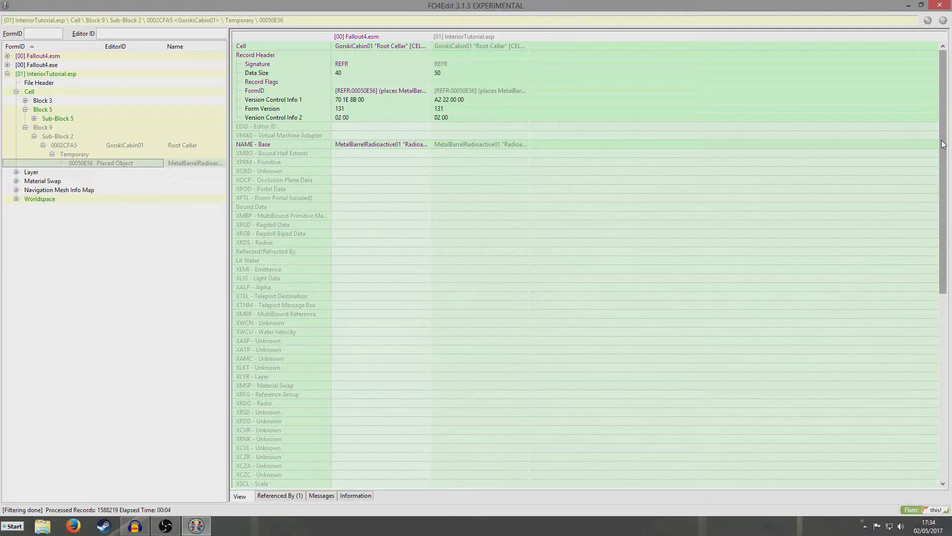
pyautogui.moveTo(942, 144); pyautogui.dragTo(938, 360)
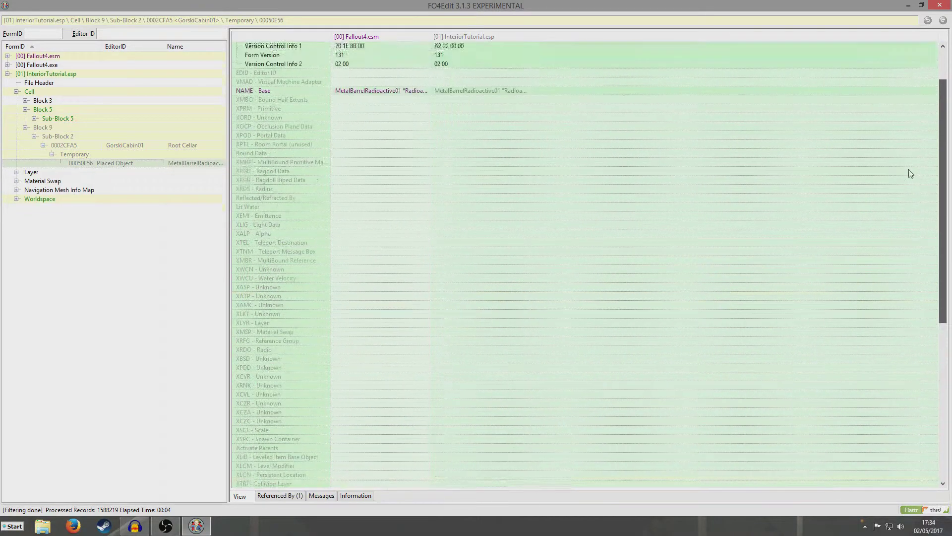
pyautogui.scroll(2, 911, 174)
pyautogui.moveTo(939, 102); pyautogui.dragTo(938, 148)
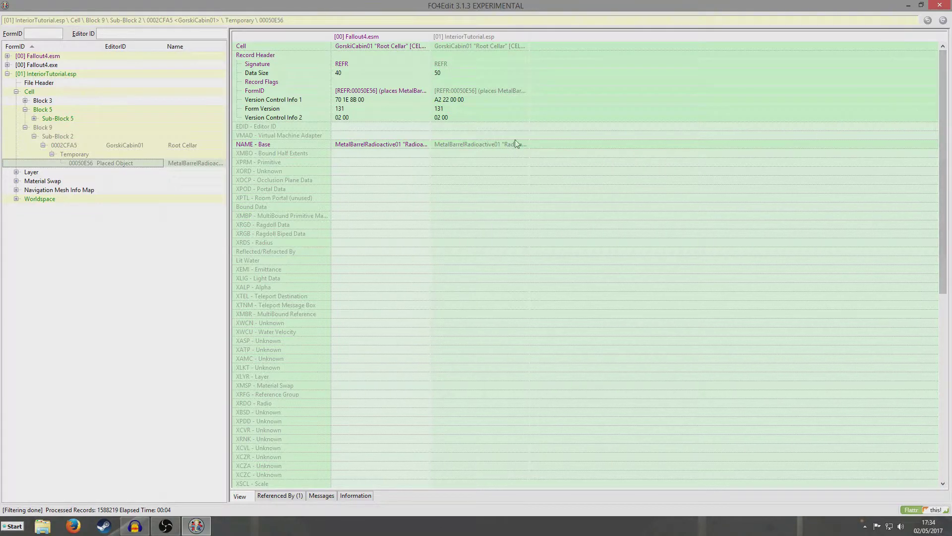
# Step: Remove the "Identical to Master" records from InteriorTutorial.esp, accepting the module edit warning
pyautogui.rightClick(84, 79)
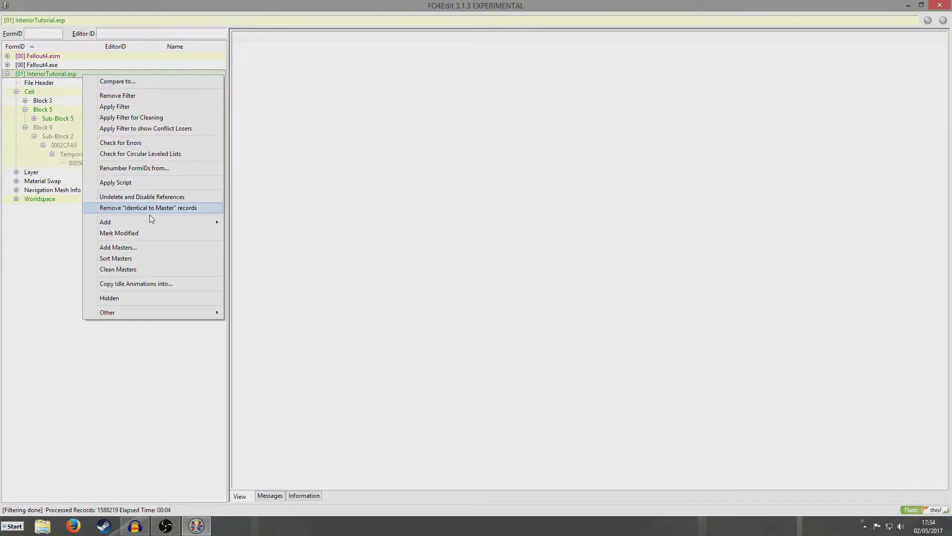
pyautogui.click(174, 207)
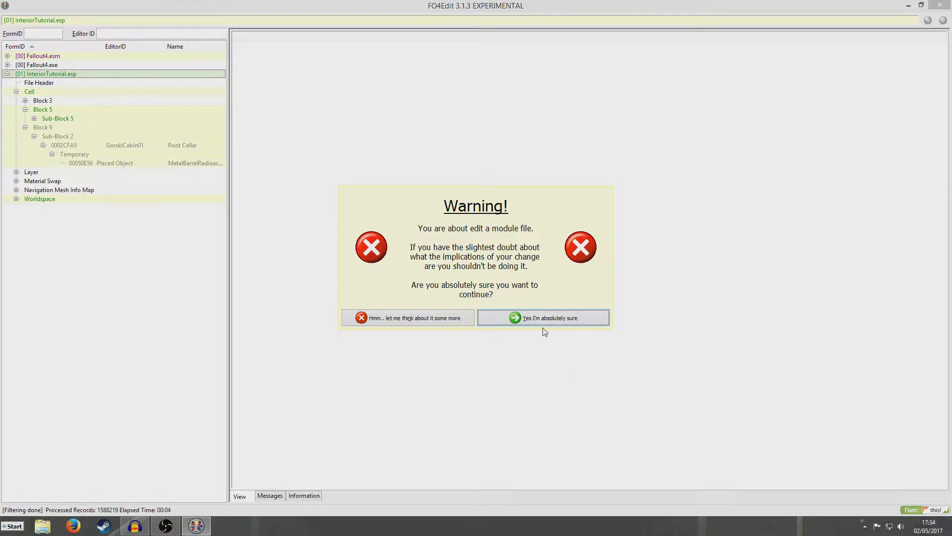
pyautogui.click(511, 323)
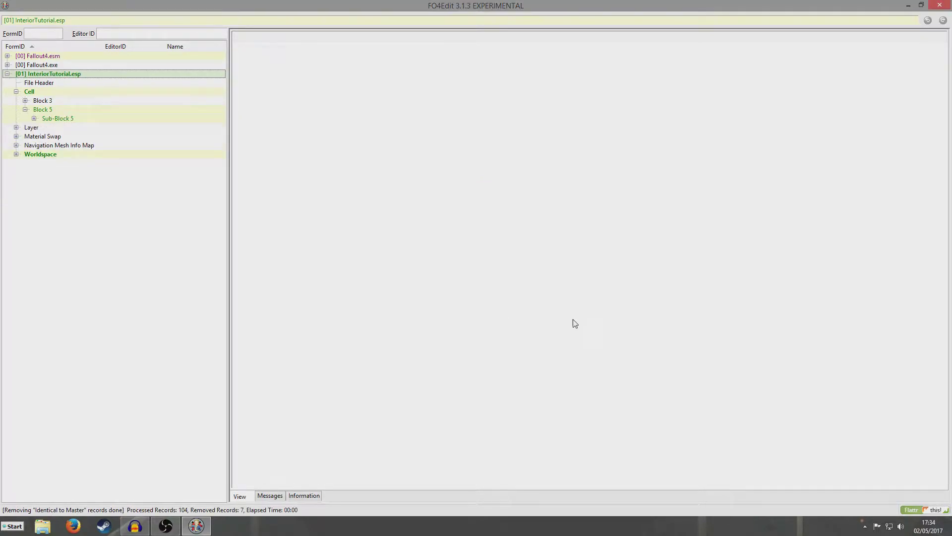
# Step: Open the fish tray reference under MahkraFishpacking01 and copy Fallout4.esm's blank Record Flags over its Deleted flag in InteriorTutorial.esp
pyautogui.click(34, 119)
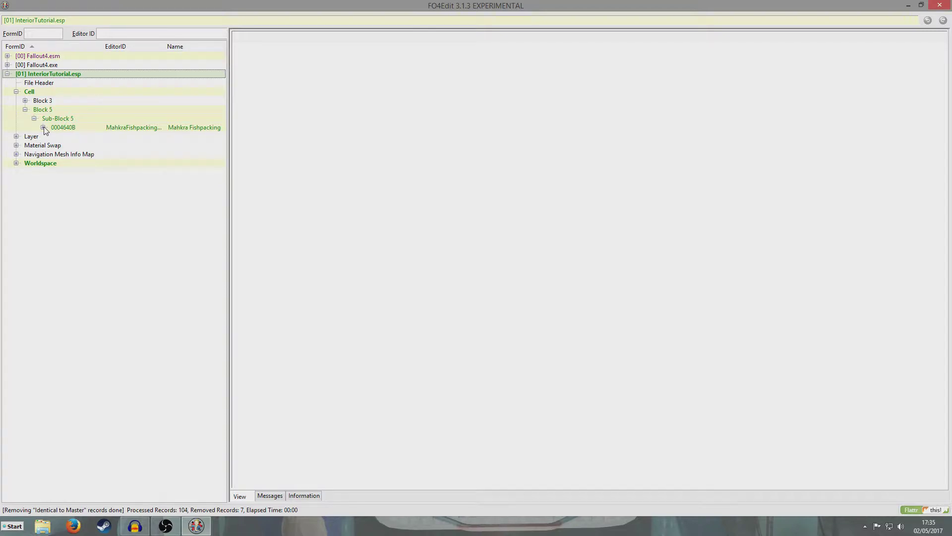
pyautogui.click(44, 128)
pyautogui.click(52, 137)
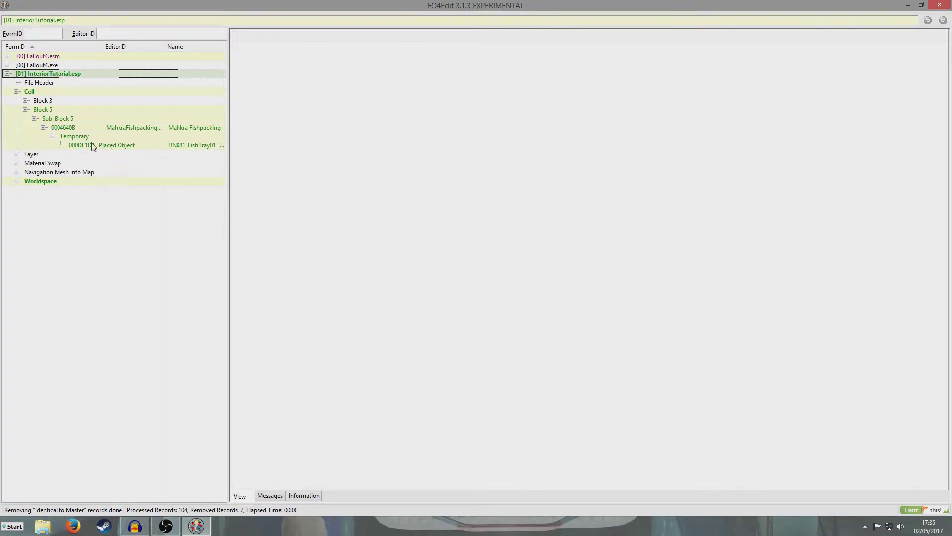
pyautogui.click(116, 146)
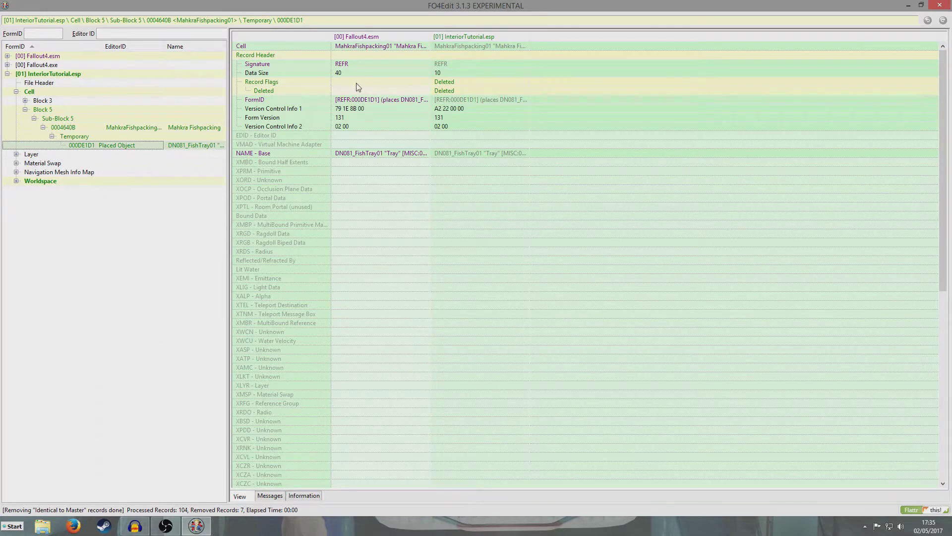
pyautogui.moveTo(352, 83); pyautogui.dragTo(457, 89)
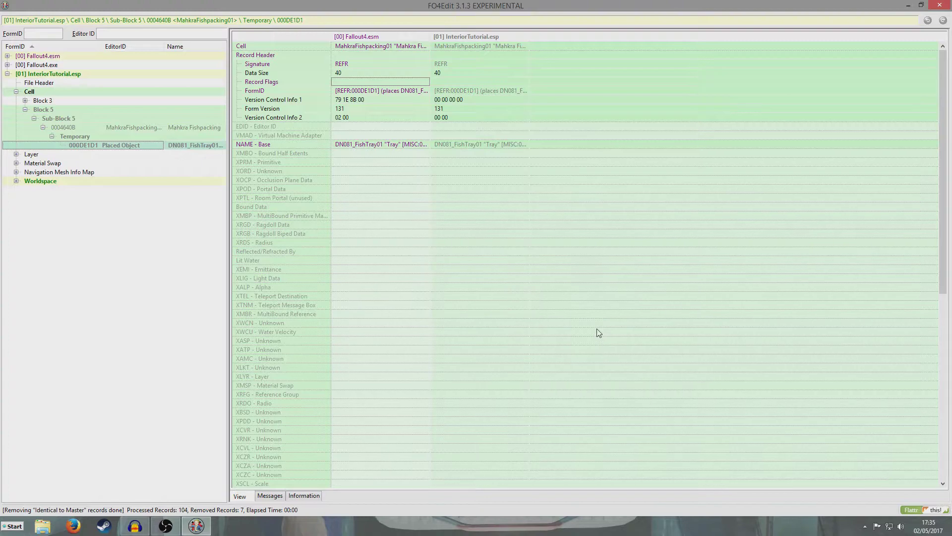
pyautogui.moveTo(947, 100)
pyautogui.mouseDown()
pyautogui.moveTo(946, 291)
pyautogui.moveTo(947, 99)
pyautogui.mouseUp()
# Step: Run the "Identical to Master" record removal on InteriorTutorial.esp again to strip out the restored fish tray record
pyautogui.rightClick(72, 77)
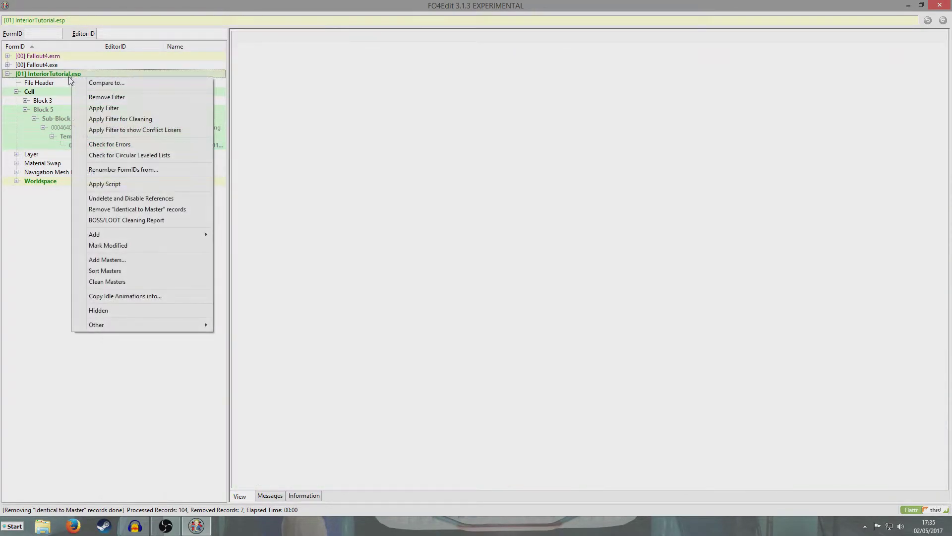
pyautogui.click(139, 210)
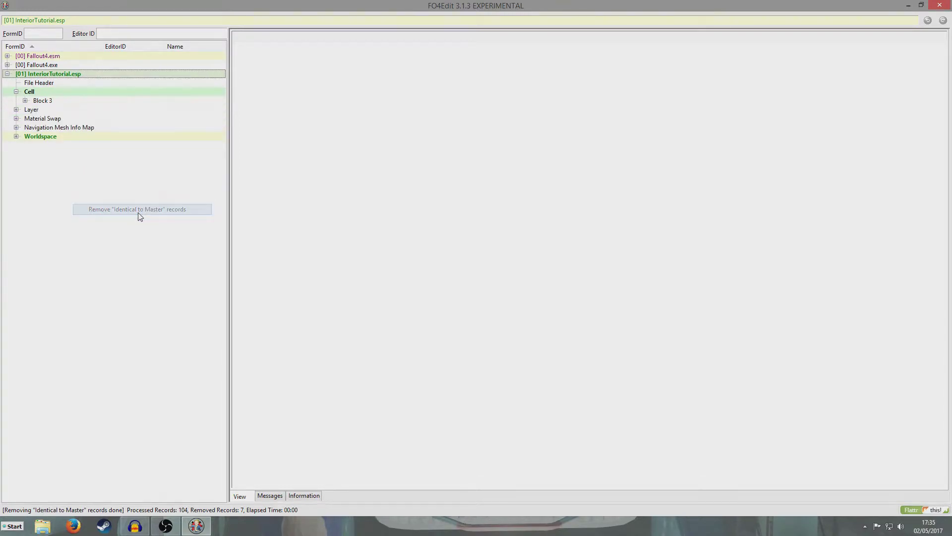
# Step: Check the remaining Cell records down to TutorialInterior's contents, and the worldspace listed under Worldspace
pyautogui.click(16, 92)
pyautogui.click(16, 92)
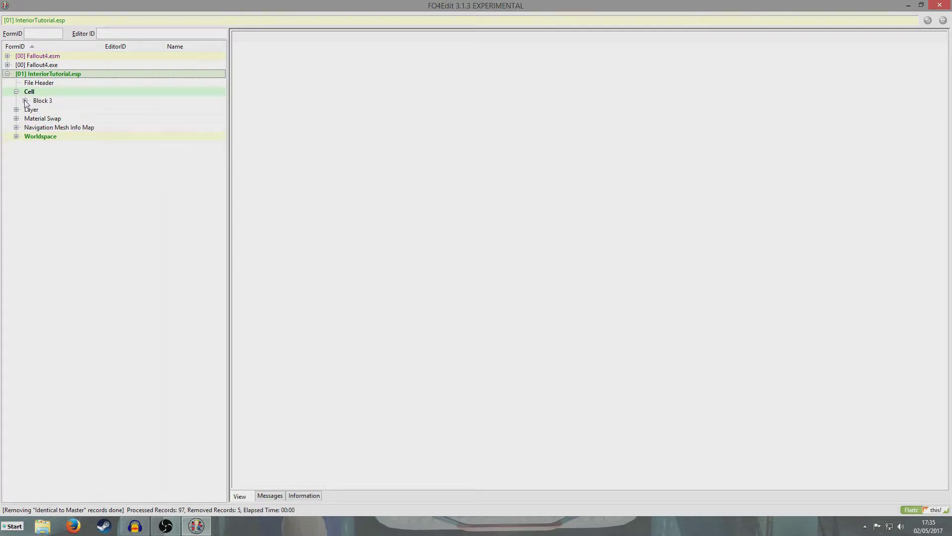
pyautogui.click(24, 100)
pyautogui.click(34, 110)
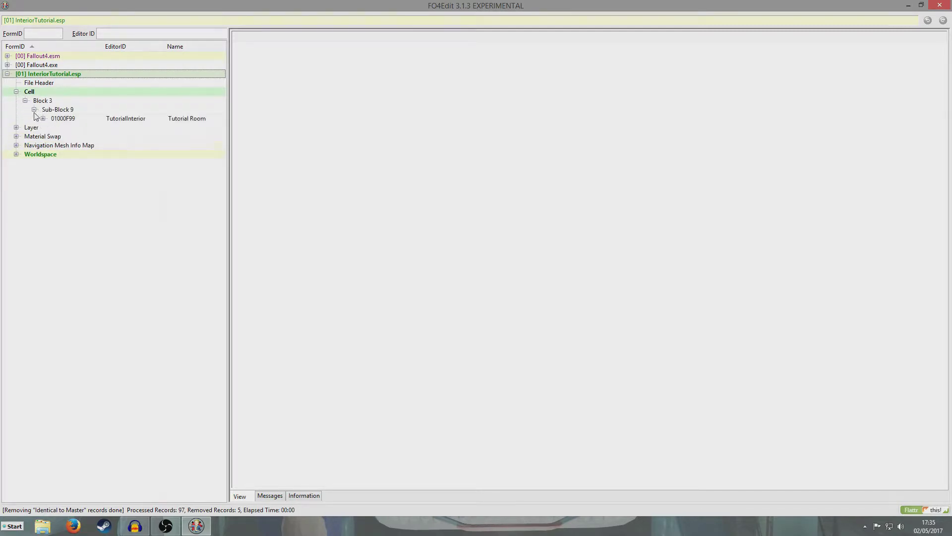
pyautogui.click(43, 119)
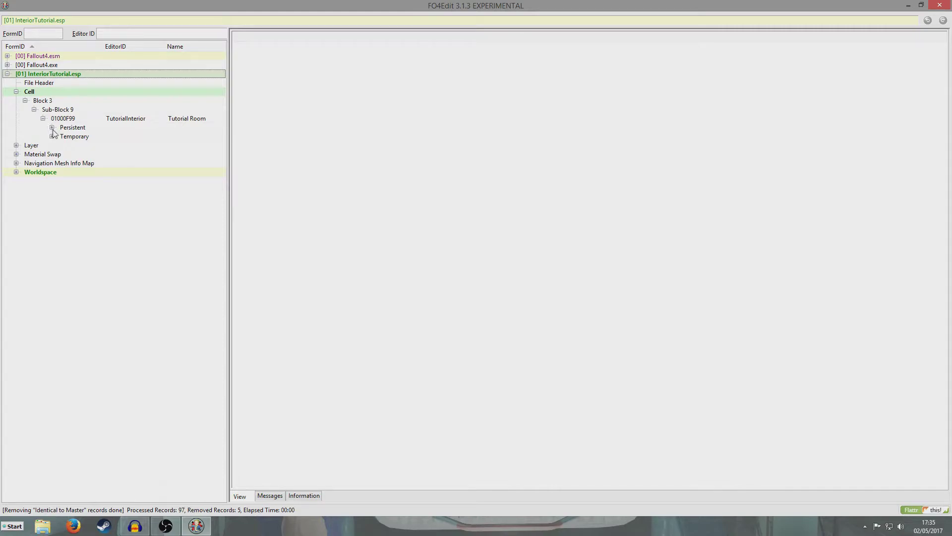
pyautogui.click(16, 92)
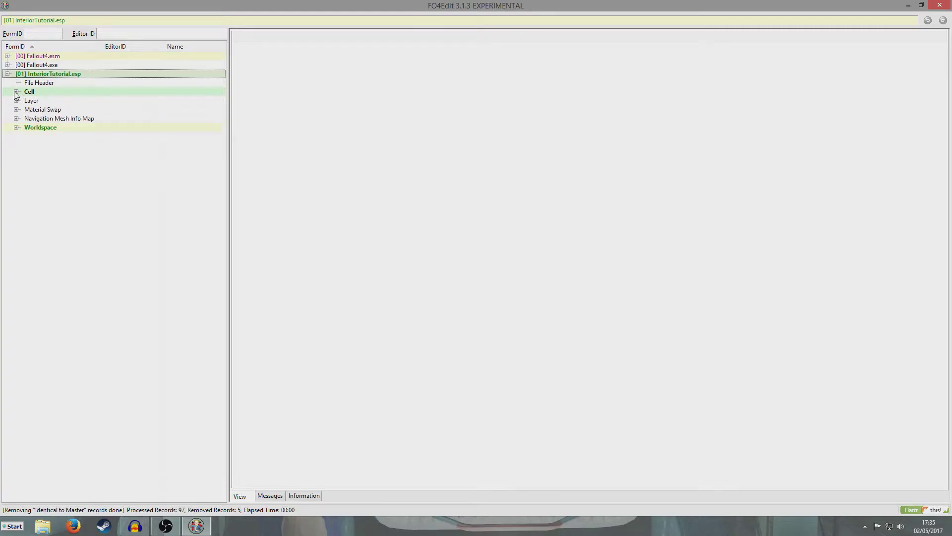
pyautogui.click(16, 127)
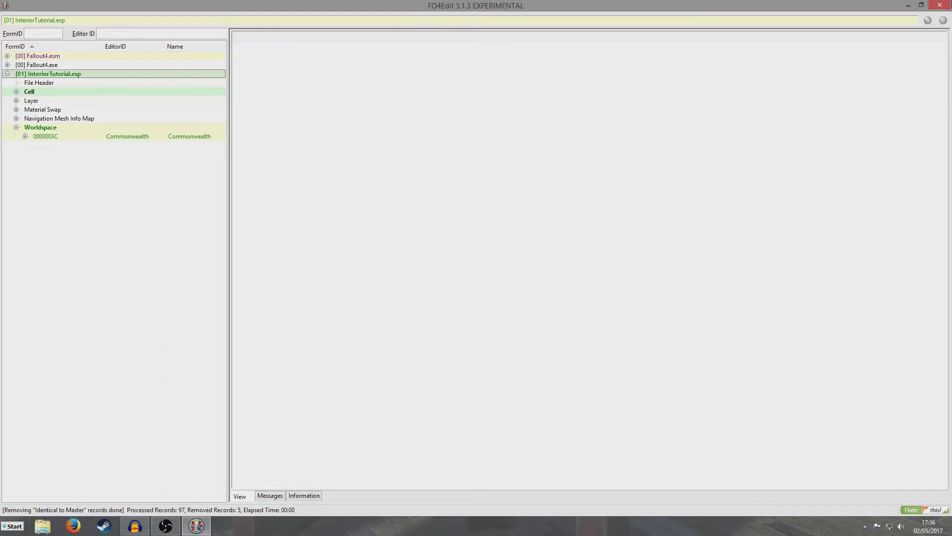
# Step: Close FO4Edit, saving InteriorTutorial.esp with plugin backup enabled
pyautogui.click(949, 5)
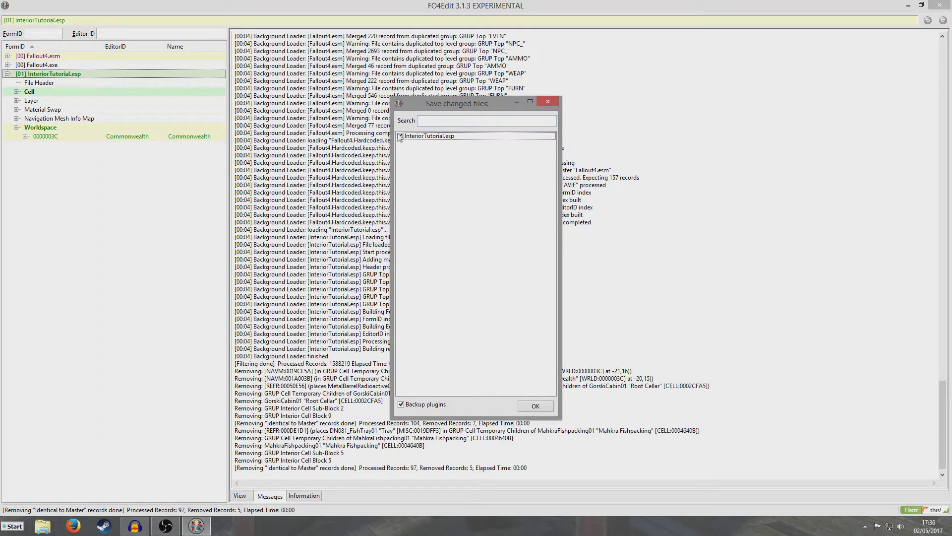
pyautogui.click(535, 406)
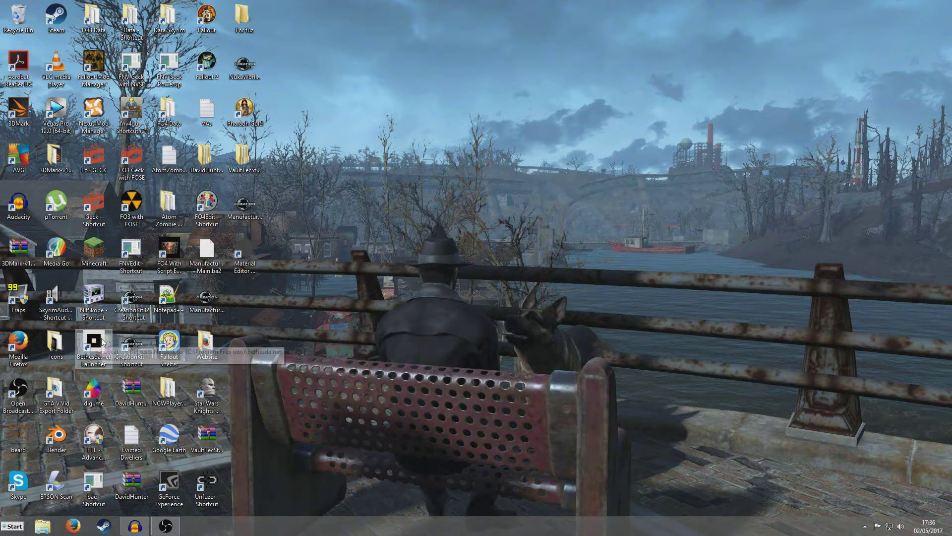
# Step: Launch the Creation Kit with InteriorTutorial.esp and load MahkraFishpacking01 from the Recent Cells list
pyautogui.doubleClick(132, 348)
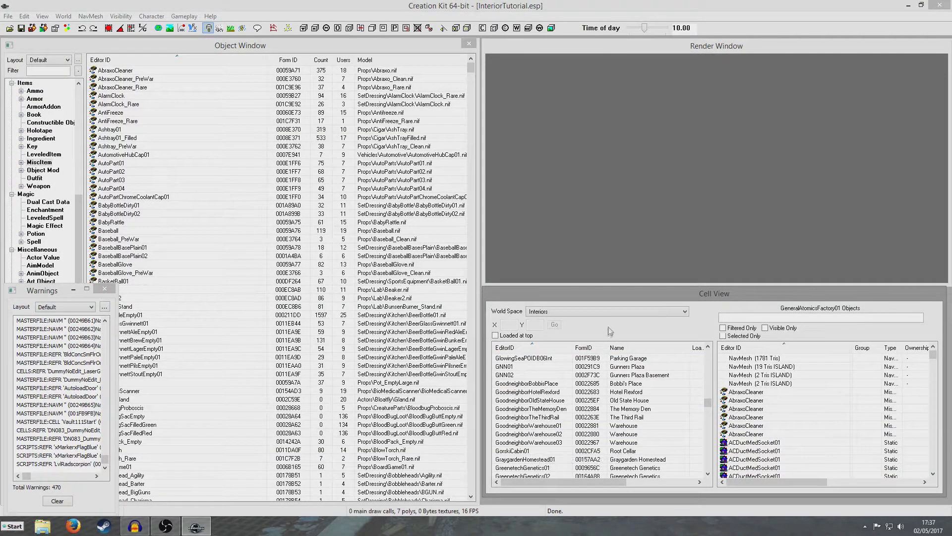
pyautogui.click(595, 314)
pyautogui.click(593, 333)
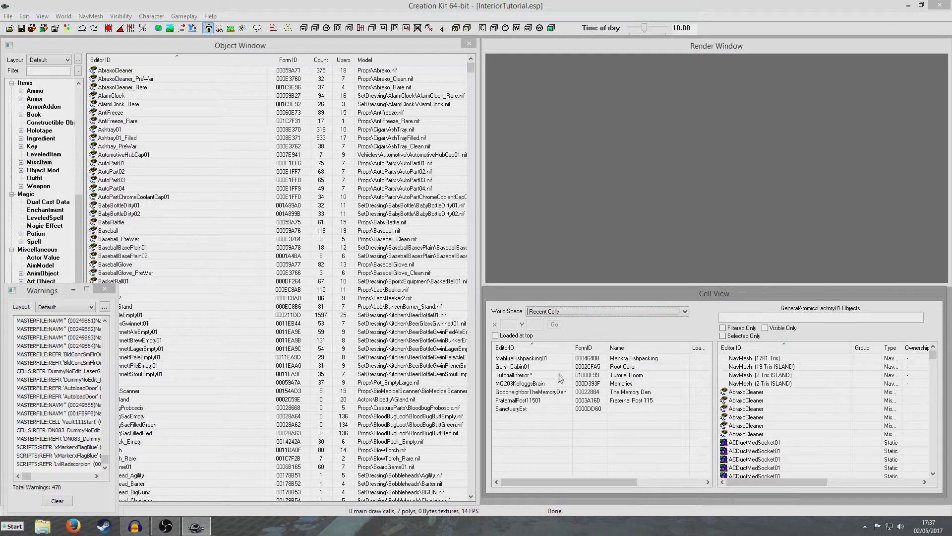
pyautogui.click(529, 358)
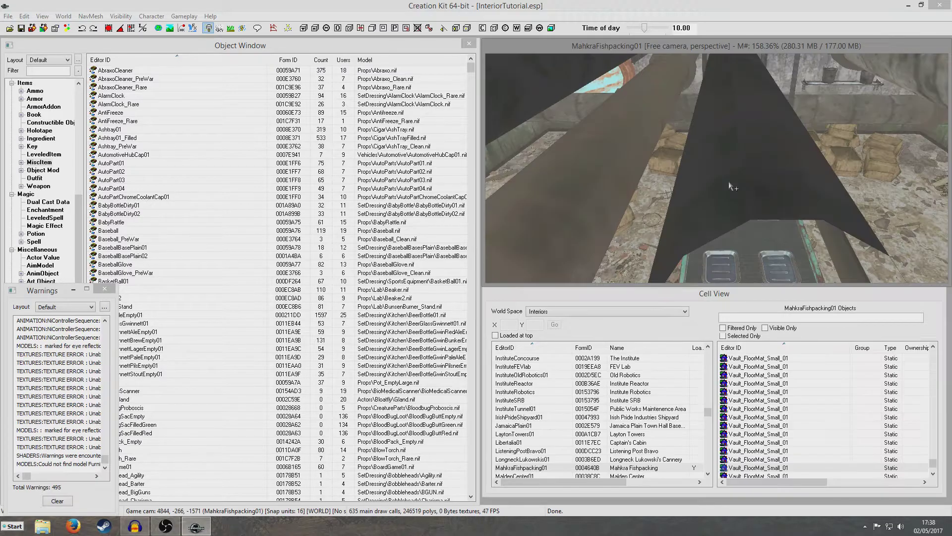
# Step: Select a fish tray on the conveyor belt in MahkraFishpacking01 and examine the tray rows and surrounding room for the restored tray
pyautogui.click(730, 236)
pyautogui.keyDown('shift'); pyautogui.moveTo(730, 236); pyautogui.dragTo(777, 238, button='middle'); pyautogui.keyUp('shift')
pyautogui.scroll(-3, 777, 238)
pyautogui.scroll(-8, 778, 238)
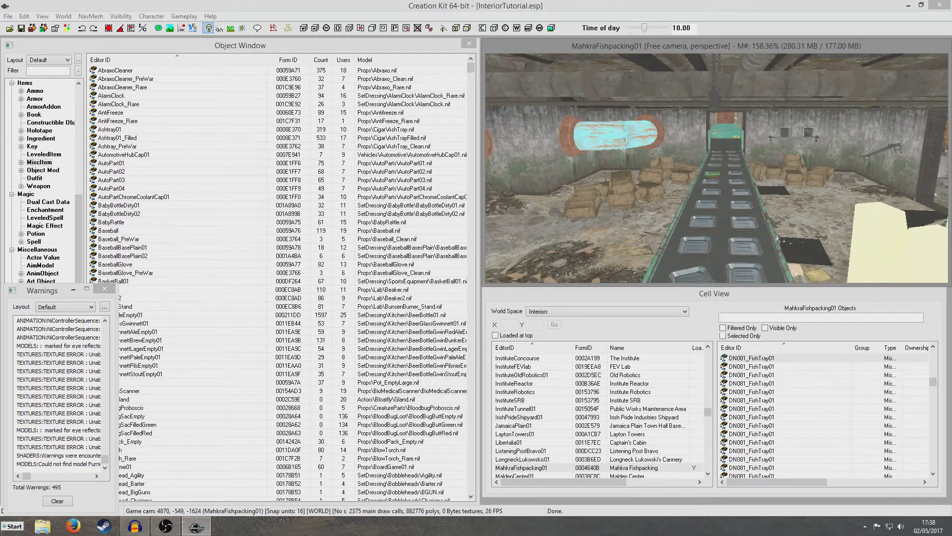
pyautogui.scroll(7, 777, 238)
pyautogui.scroll(4, 781, 241)
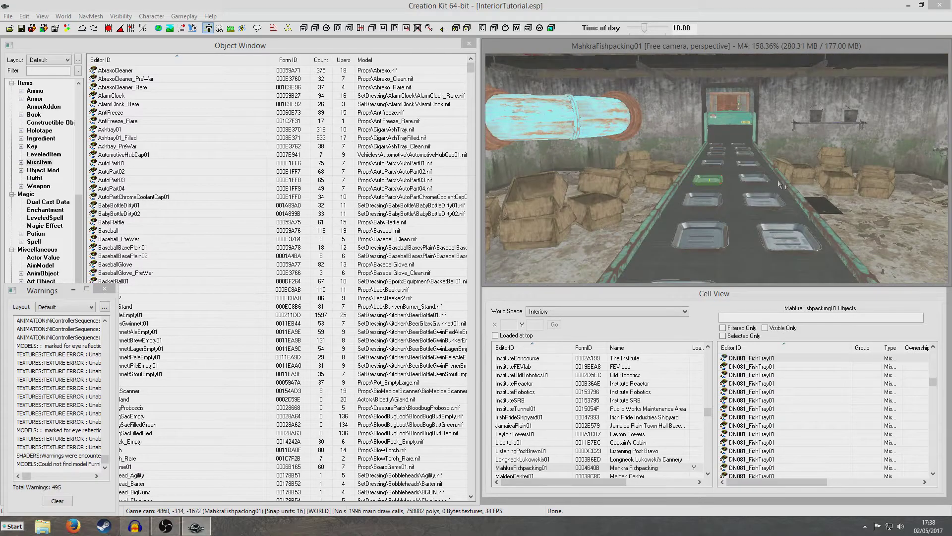
pyautogui.scroll(-8, 775, 214)
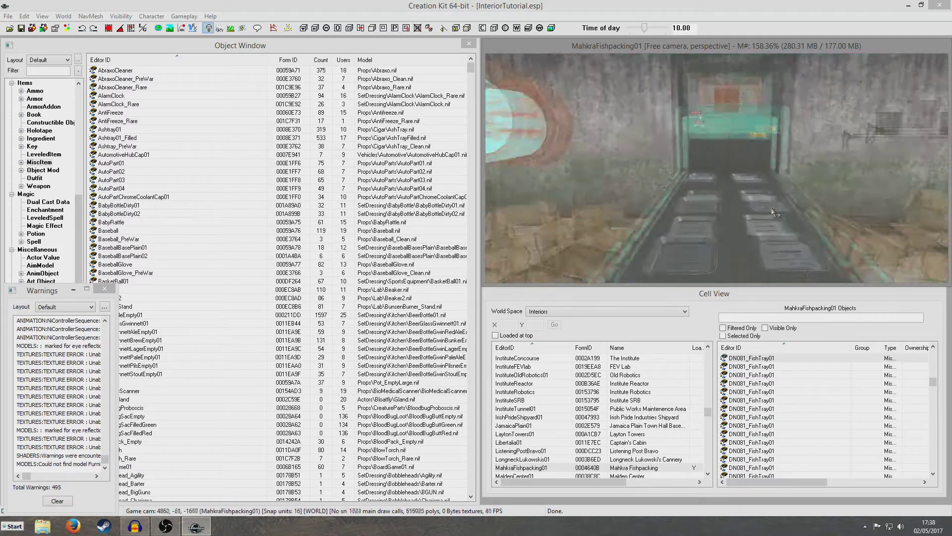
pyautogui.moveTo(846, 225); pyautogui.dragTo(746, 178, button='middle')
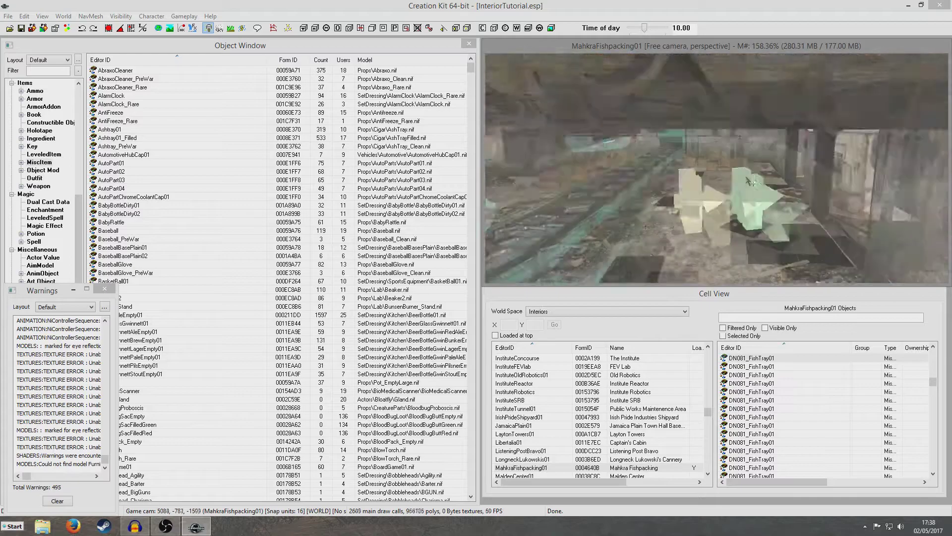
pyautogui.scroll(5, 747, 179)
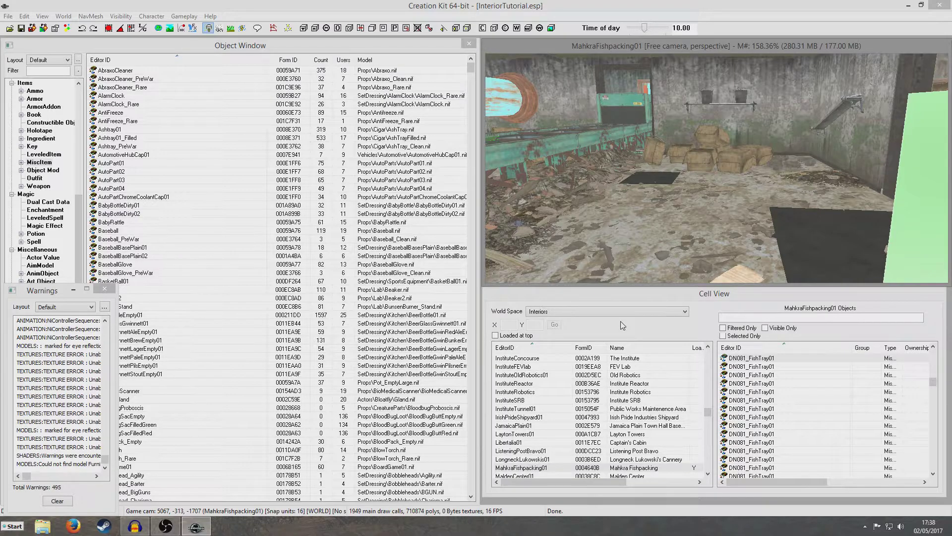
pyautogui.scroll(3, 659, 239)
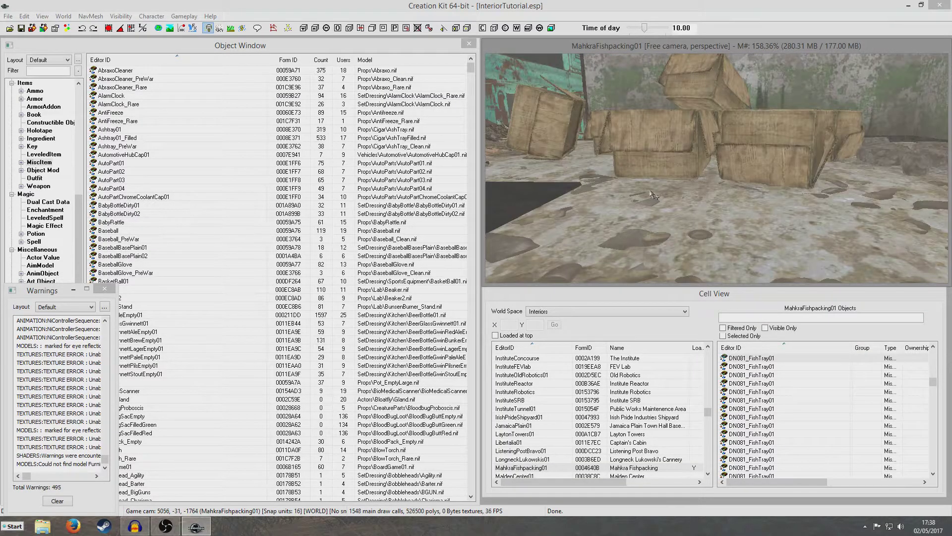
pyautogui.moveTo(651, 192); pyautogui.dragTo(744, 261, button='middle')
pyautogui.scroll(3, 750, 180)
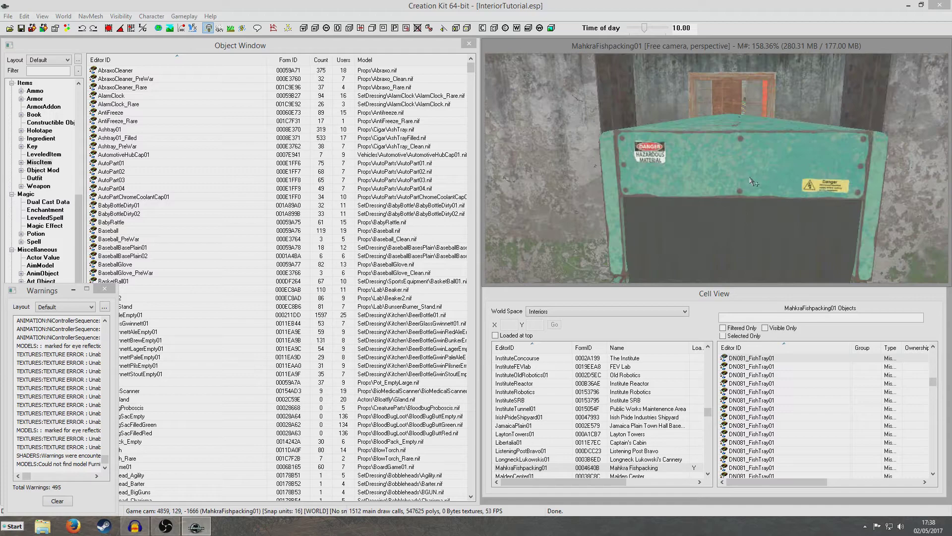
# Step: Open the reference properties of the left fish tray in the nearest row on the conveyor belt, accept them as they are, and save the plugin
pyautogui.scroll(-3, 751, 182)
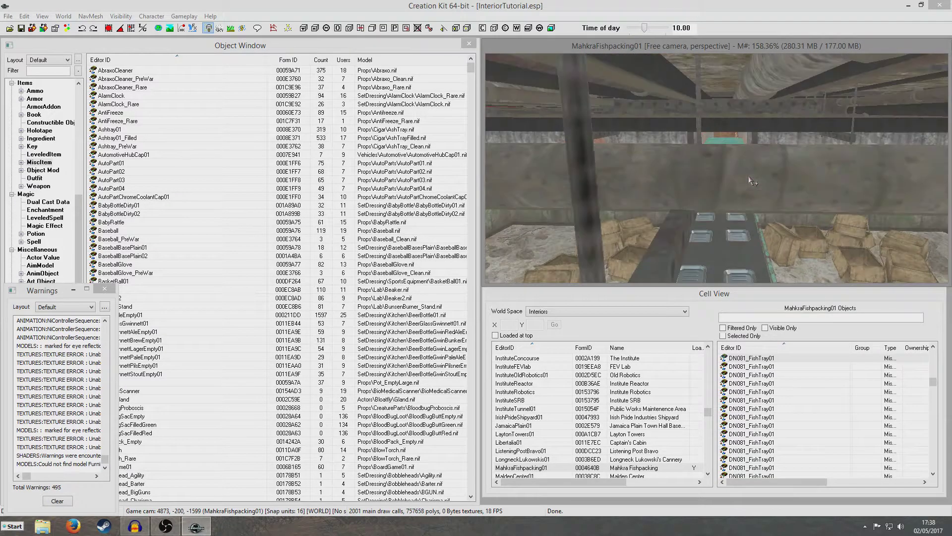
pyautogui.scroll(1, 751, 182)
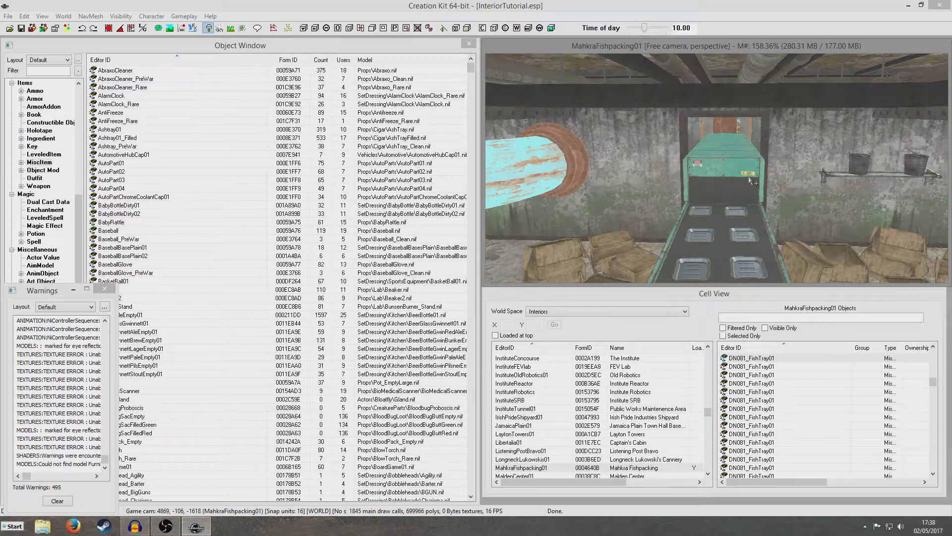
pyautogui.scroll(6, 751, 181)
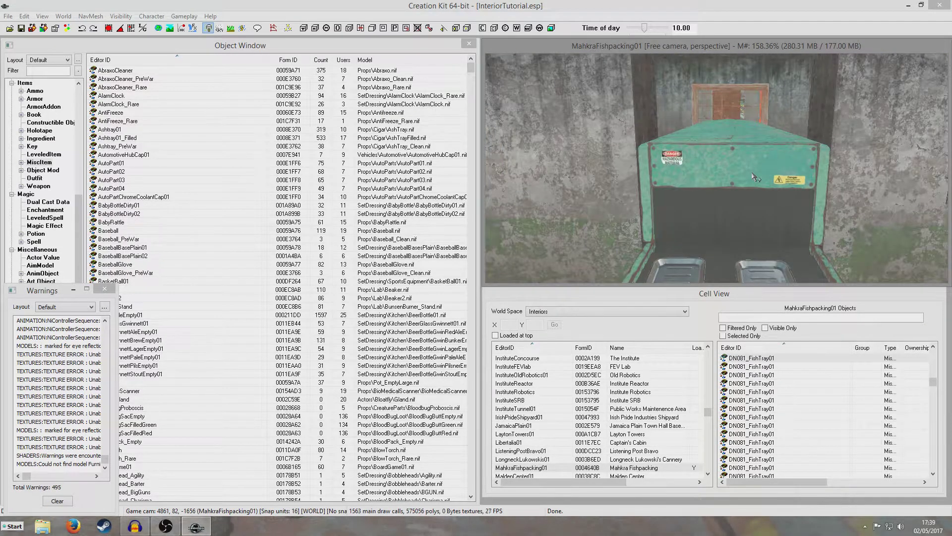
pyautogui.scroll(-8, 754, 183)
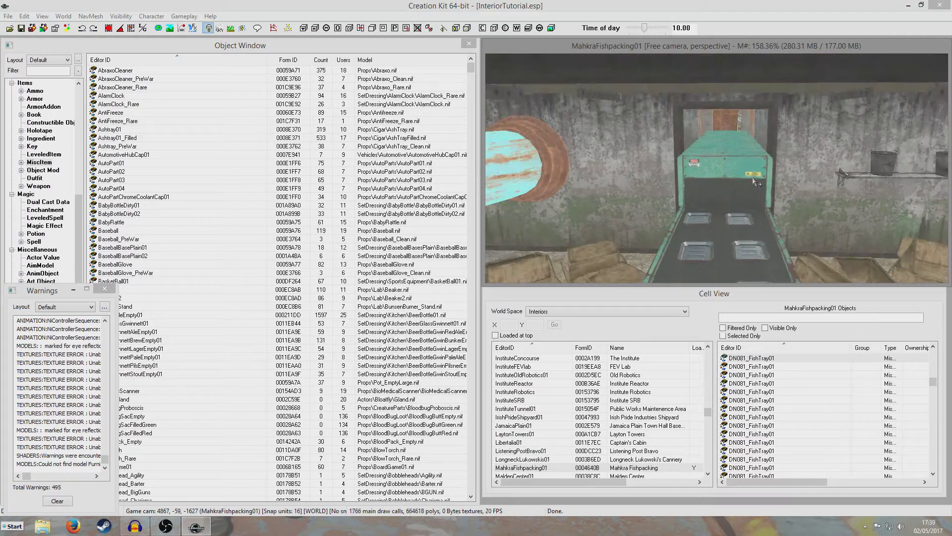
pyautogui.scroll(5, 753, 183)
pyautogui.scroll(5, 738, 240)
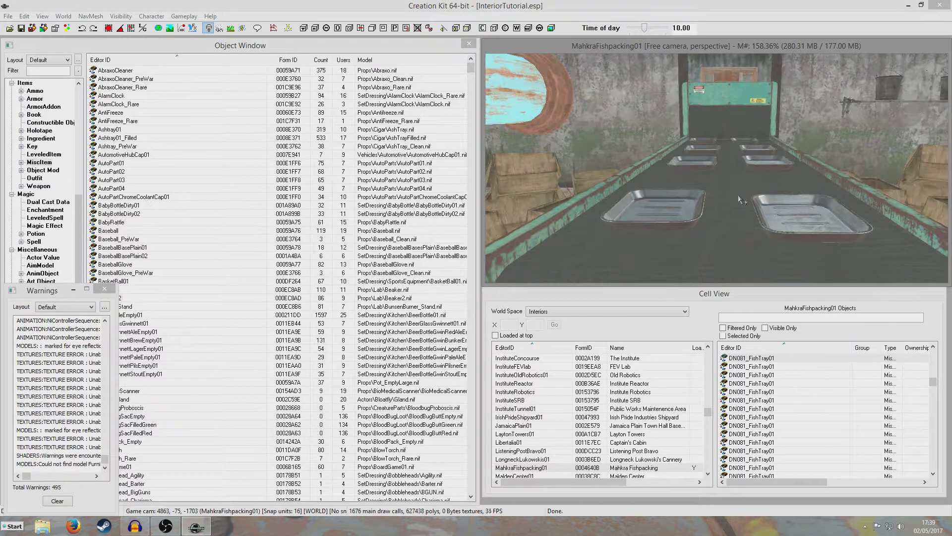
pyautogui.click(687, 221)
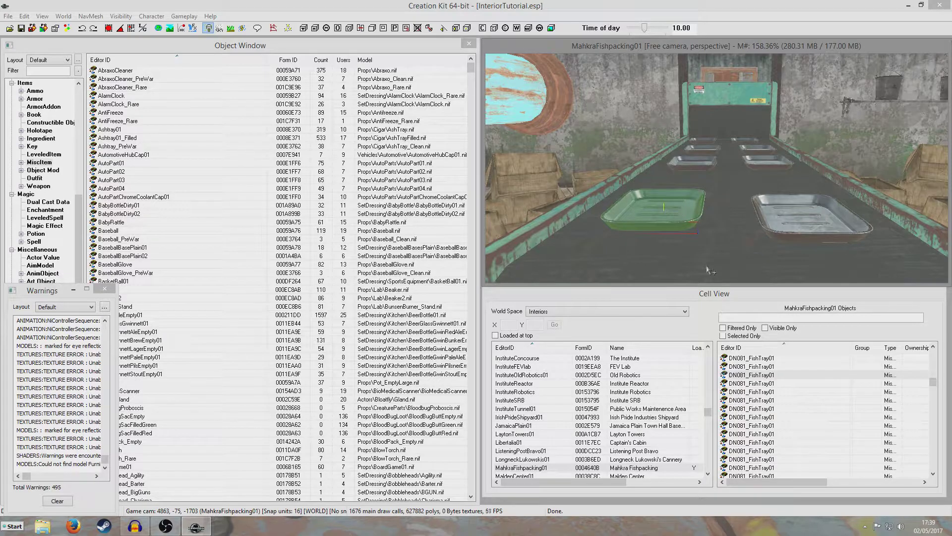
pyautogui.doubleClick(665, 218)
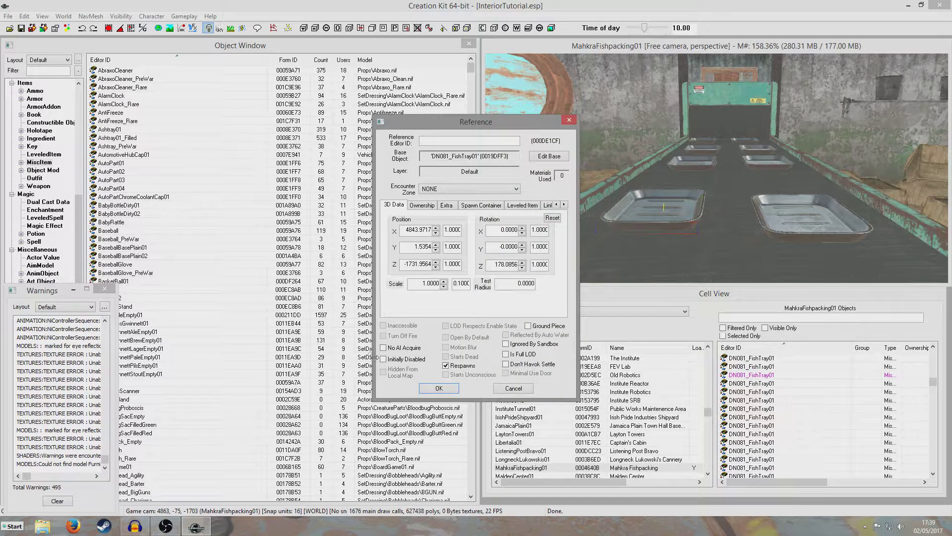
pyautogui.click(431, 388)
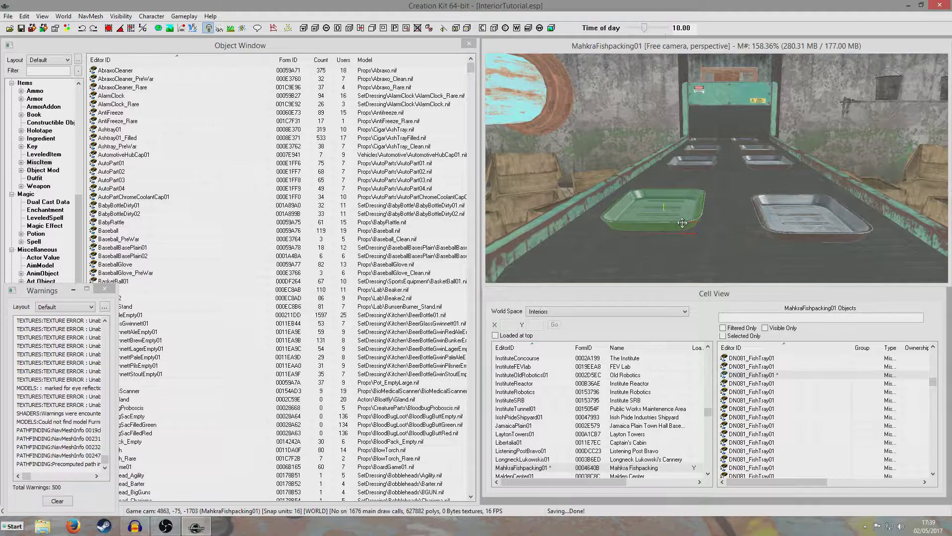
pyautogui.scroll(-5, 683, 224)
pyautogui.keyDown('shift'); pyautogui.moveTo(683, 223); pyautogui.dragTo(676, 218, button='middle'); pyautogui.keyUp('shift')
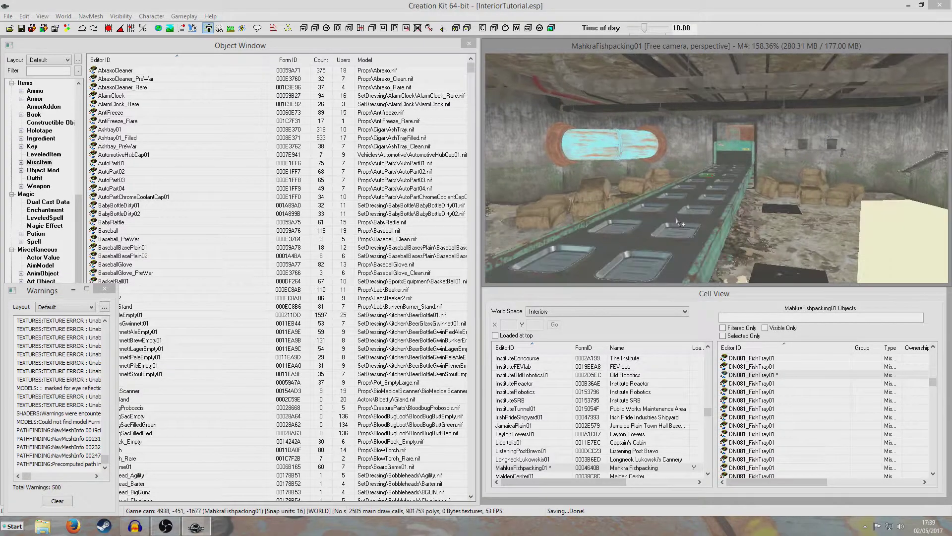